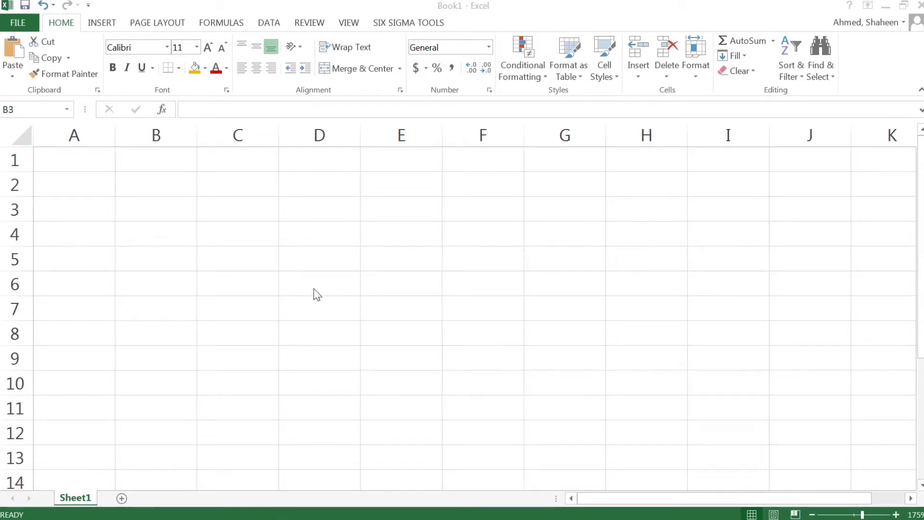
# Step: Enter the heading Side in cell A1 and the numbers 1 to 6 below it in A2:A7
pyautogui.click(77, 161)
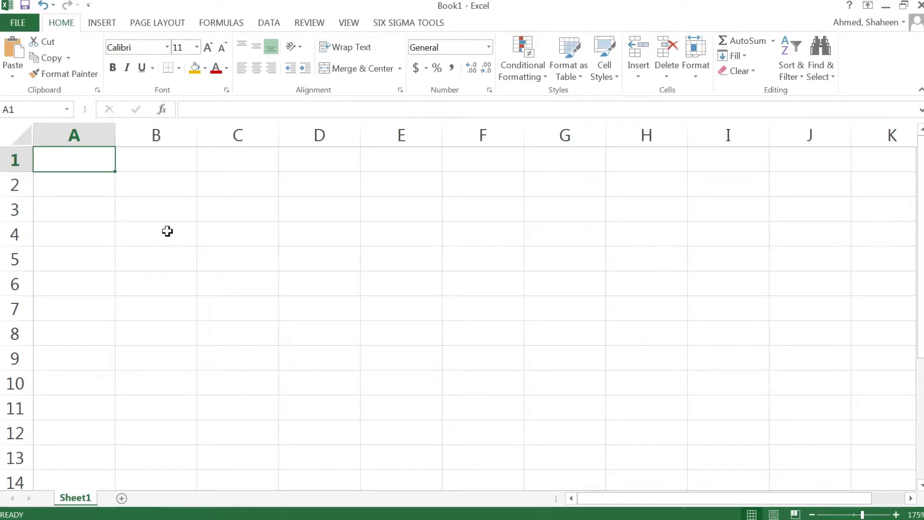
pyautogui.write('Side')
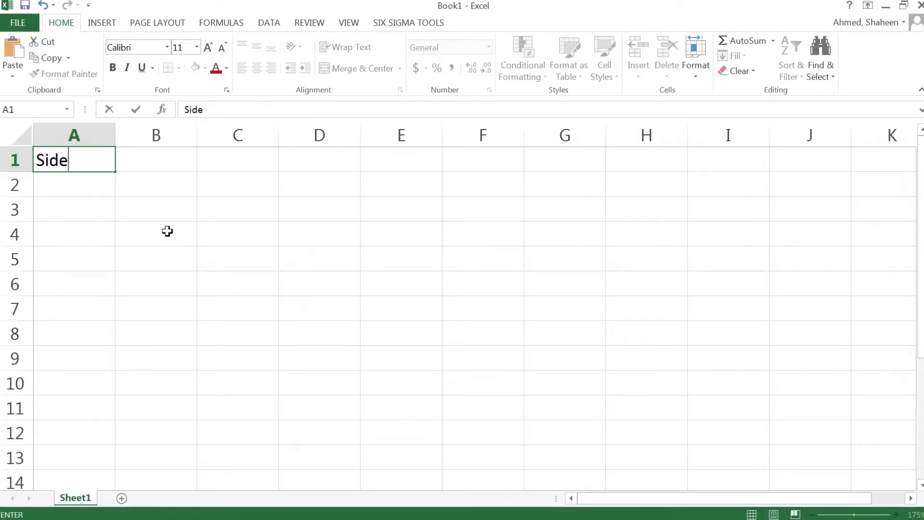
pyautogui.press('Return')
pyautogui.write('1')
pyautogui.press('Return')
pyautogui.write('2')
pyautogui.press('Return')
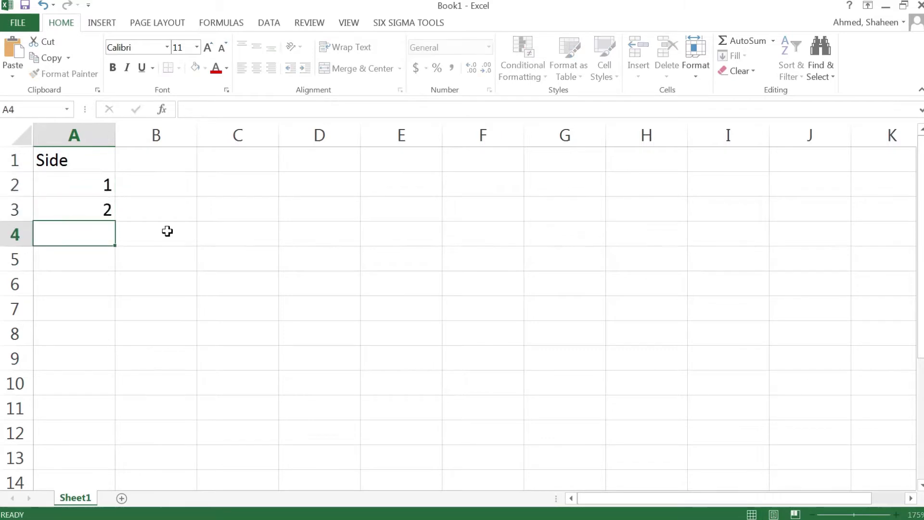
pyautogui.write('3')
pyautogui.press('Return')
pyautogui.write('4')
pyautogui.press('Return')
pyautogui.write('5')
pyautogui.press('Return')
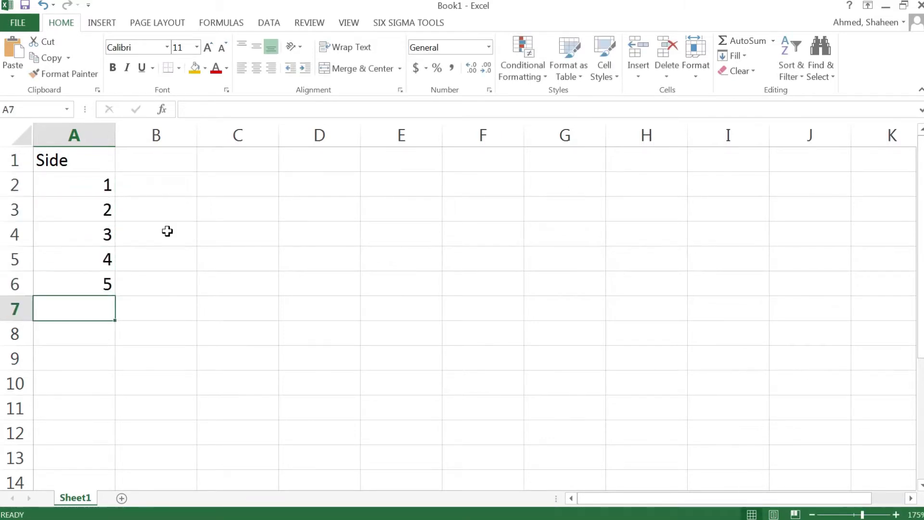
pyautogui.write('6')
pyautogui.press('Return')
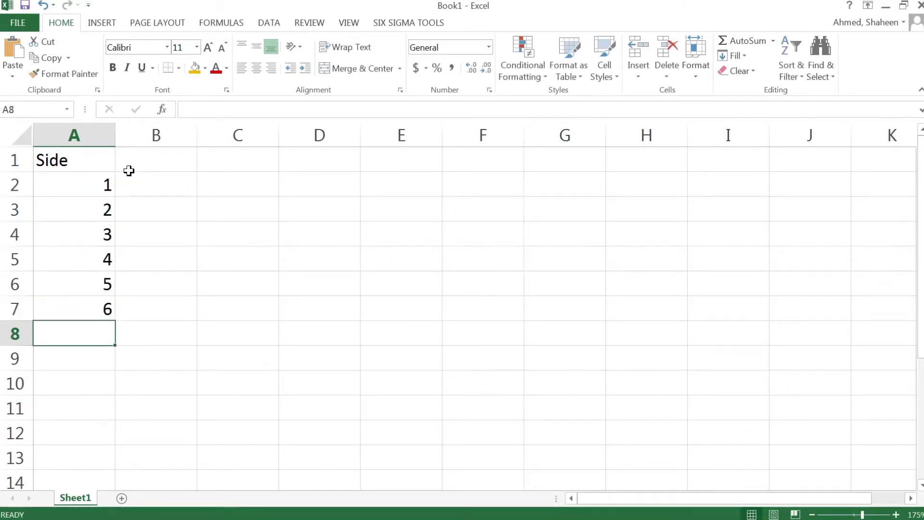
# Step: Enter the formula =1/6 in cell B2 and fill it down through B7
pyautogui.click(189, 190)
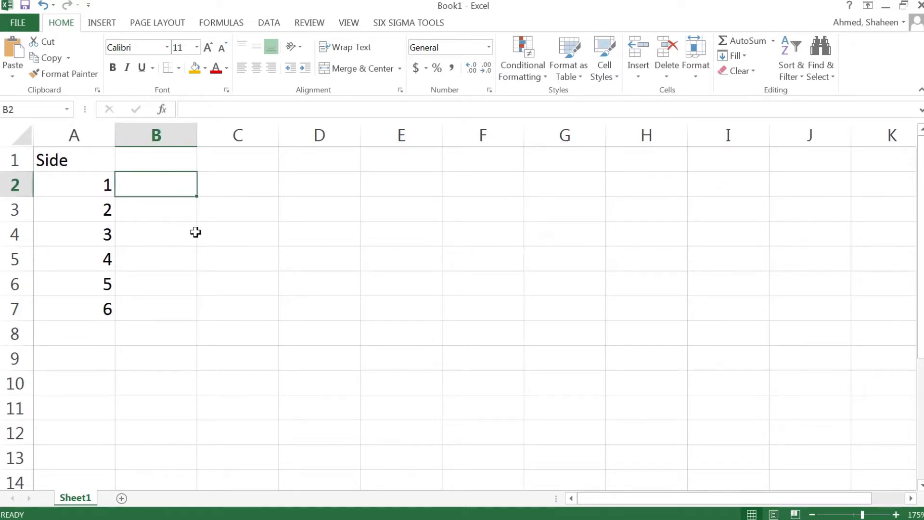
pyautogui.write('=')
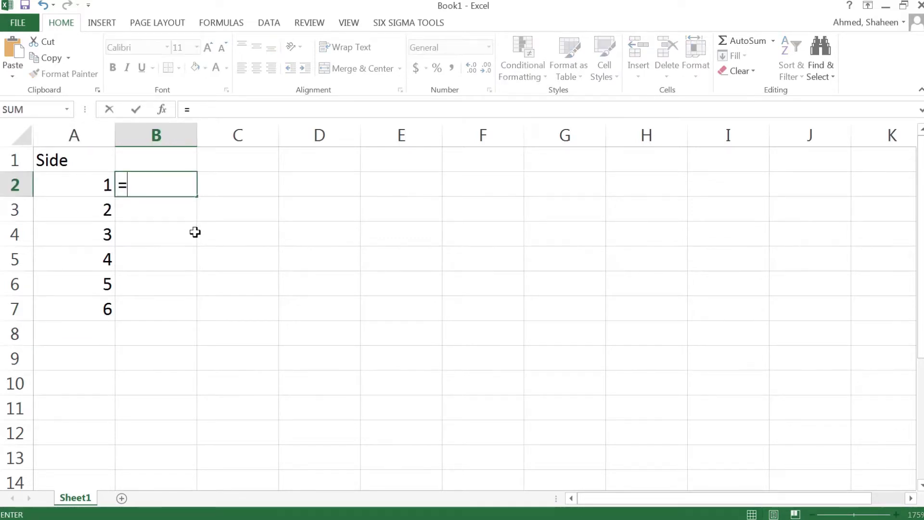
pyautogui.write('1/6')
pyautogui.press('Return')
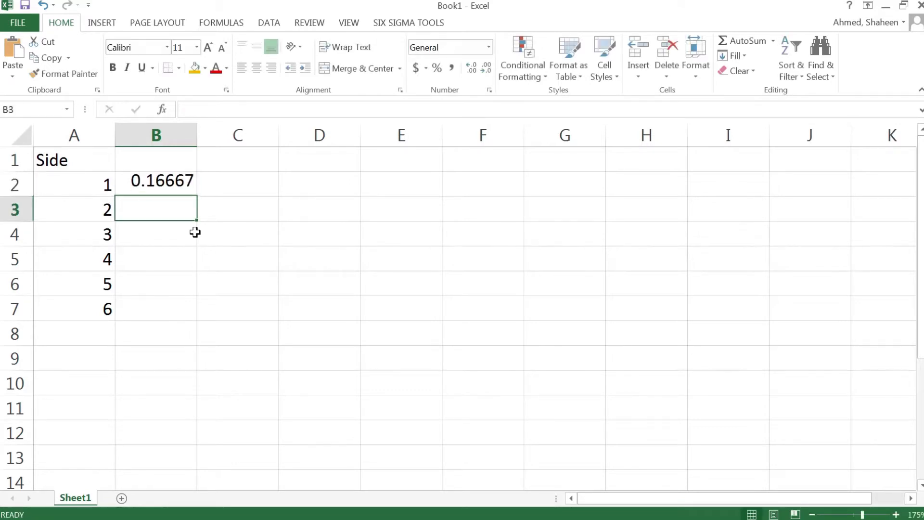
pyautogui.click(173, 183)
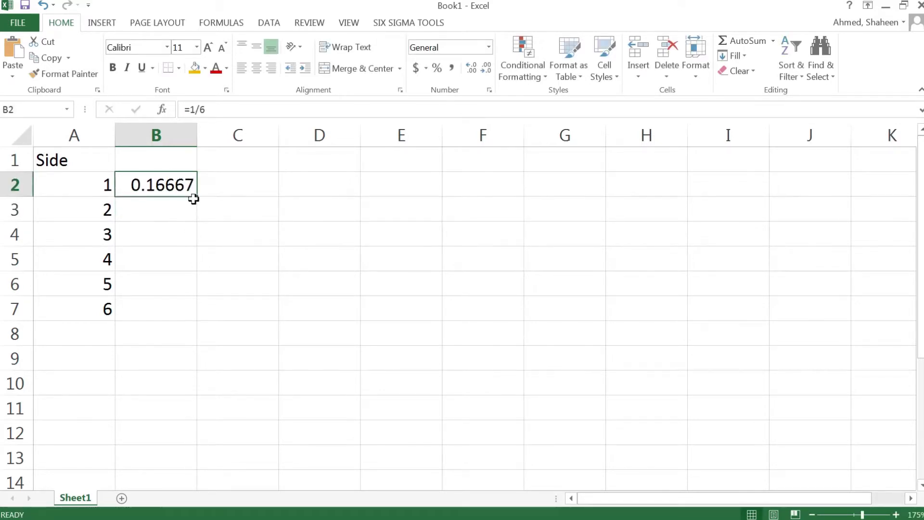
pyautogui.moveTo(196, 196); pyautogui.dragTo(194, 317)
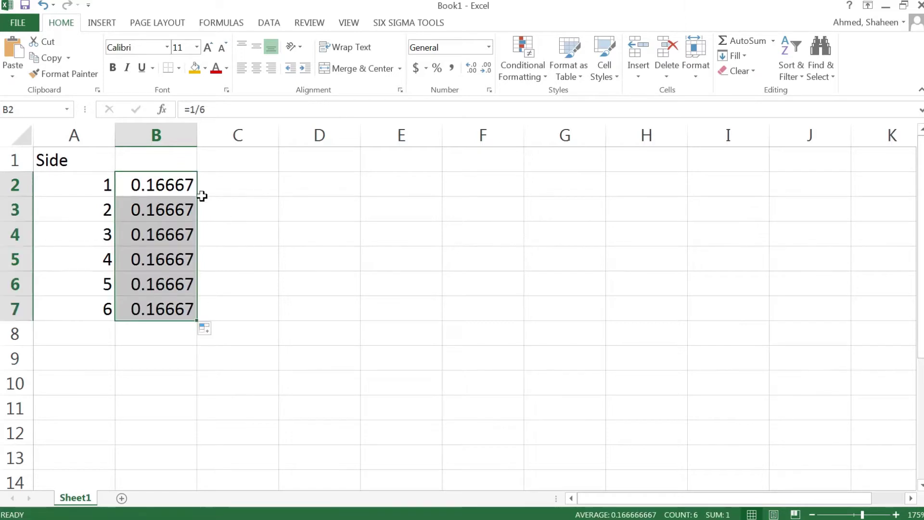
# Step: Enter the heading Probability in cell B1 and fit the widths of columns A and B to their contents
pyautogui.click(158, 155)
pyautogui.write('Pro')
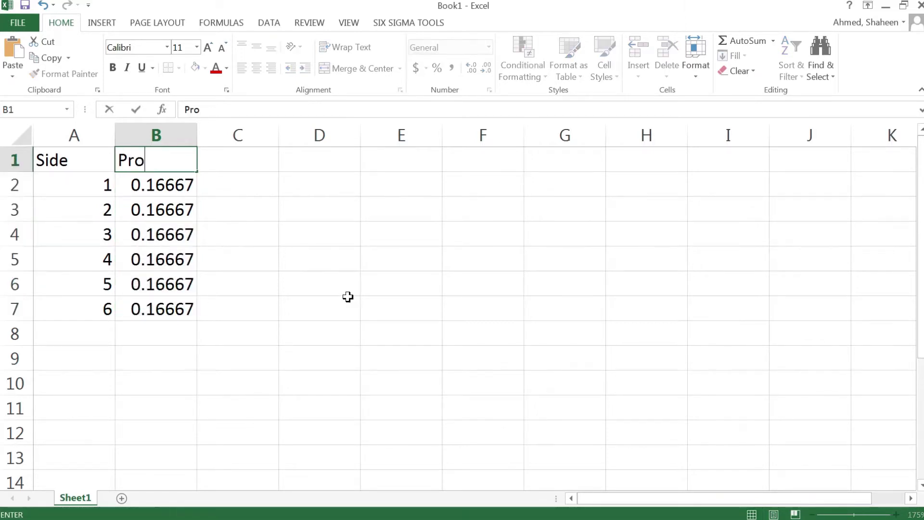
pyautogui.write('bability')
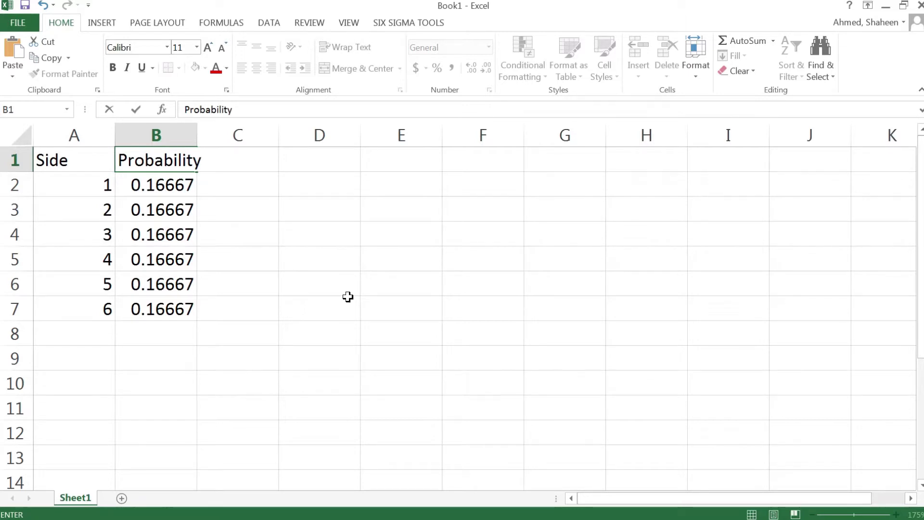
pyautogui.press('Return')
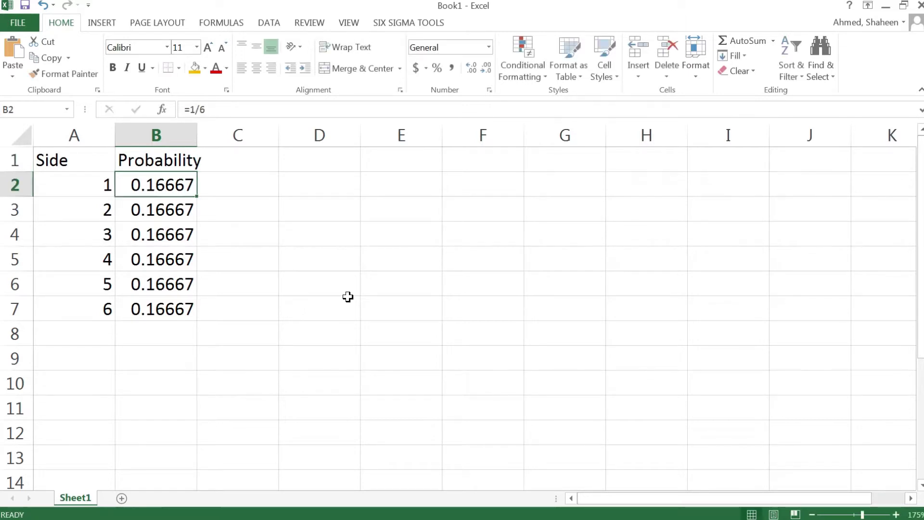
pyautogui.doubleClick(114, 135)
pyautogui.doubleClick(155, 134)
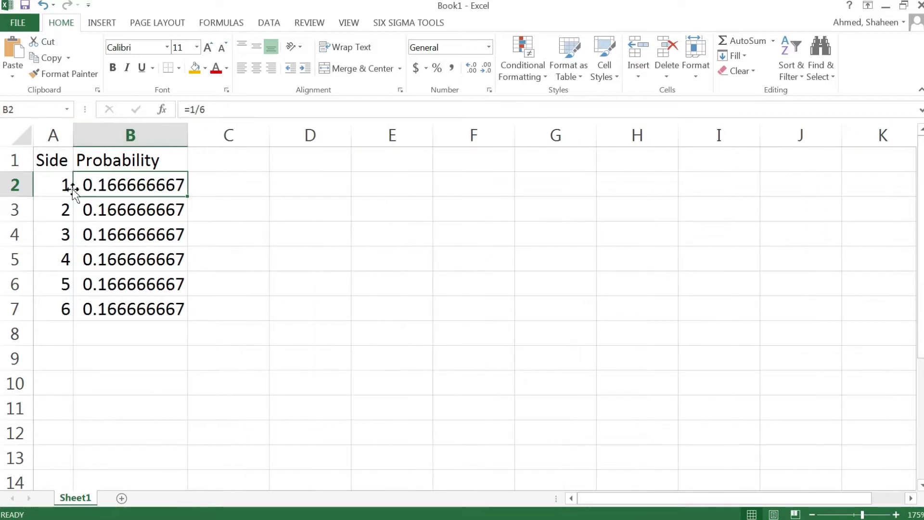
# Step: Insert a markers-only scatter chart from the Side and Probability data in A1:B7
pyautogui.moveTo(68, 154); pyautogui.dragTo(147, 306)
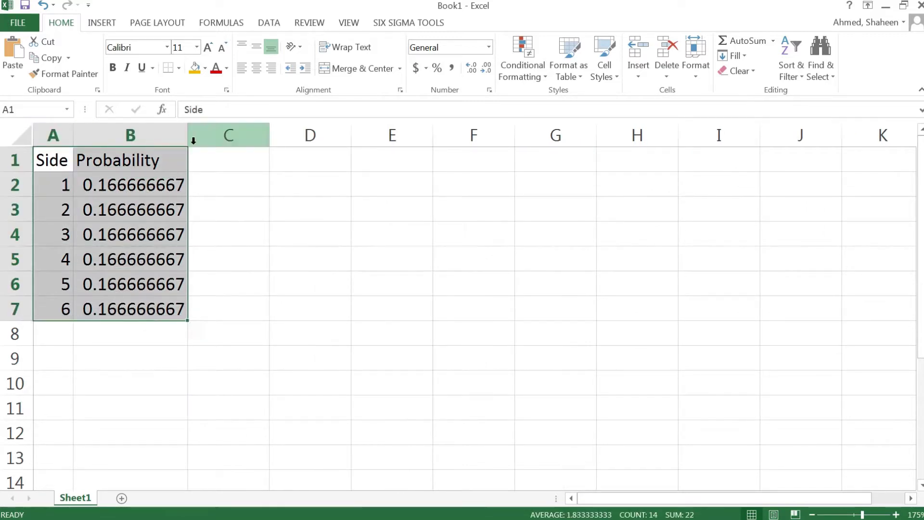
pyautogui.click(107, 24)
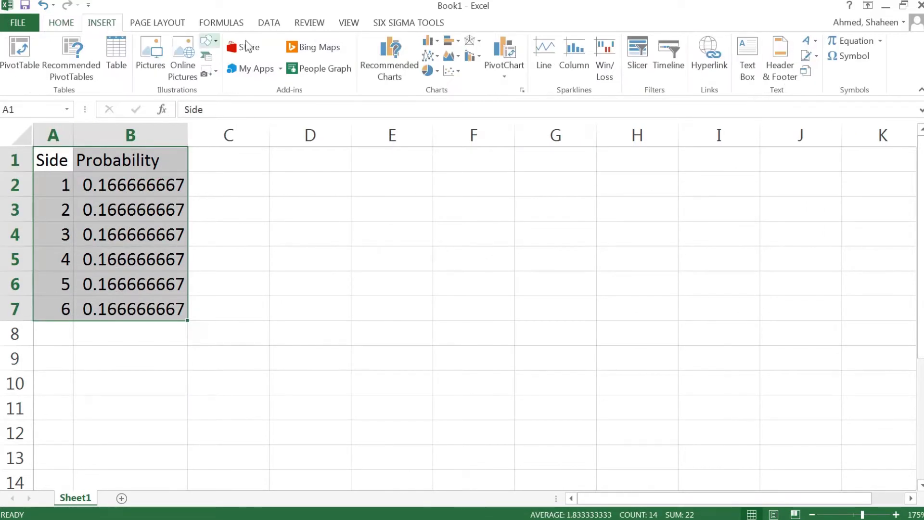
pyautogui.click(455, 72)
pyautogui.click(470, 113)
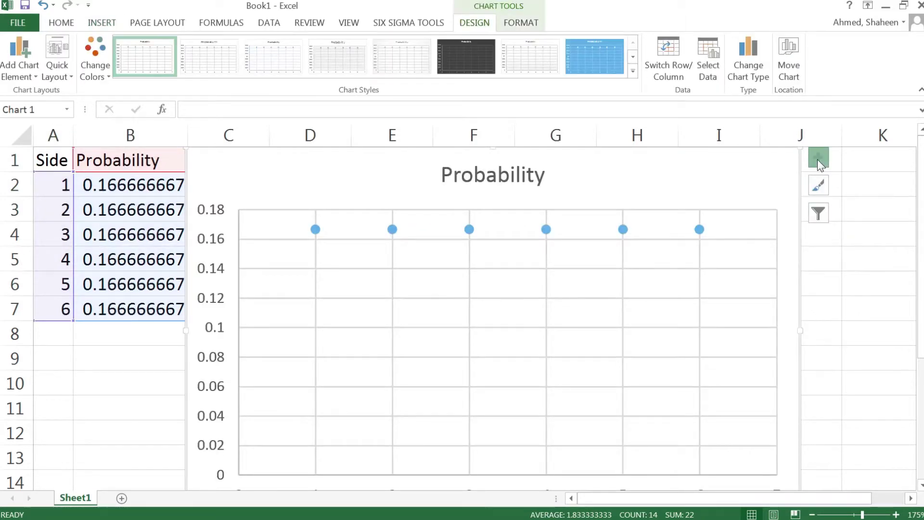
# Step: Add axis titles to the scatter chart and set the vertical axis title to Probability
pyautogui.click(818, 160)
pyautogui.click(90, 193)
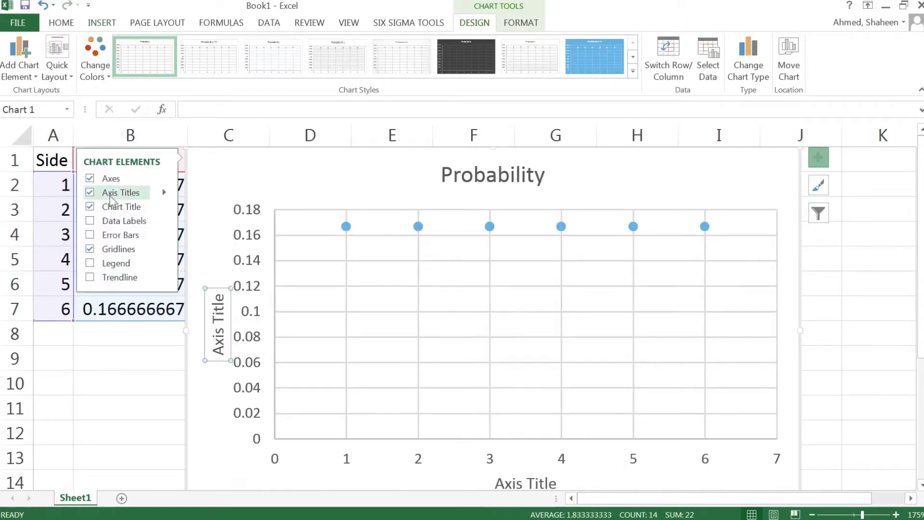
pyautogui.click(211, 325)
pyautogui.doubleClick(211, 324)
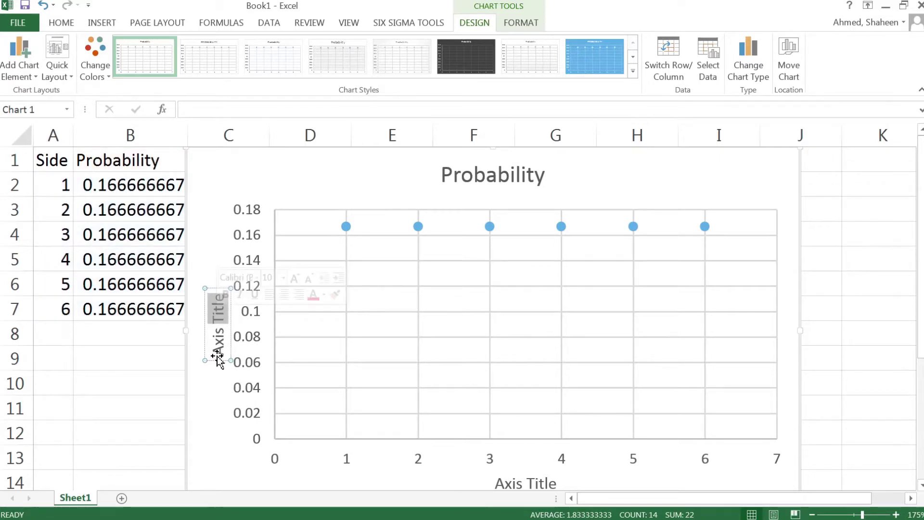
pyautogui.press('BackSpace')
pyautogui.press('BackSpace')
pyautogui.press('BackSpace')
pyautogui.press('BackSpace')
pyautogui.press('BackSpace')
pyautogui.press('BackSpace')
pyautogui.write('P')
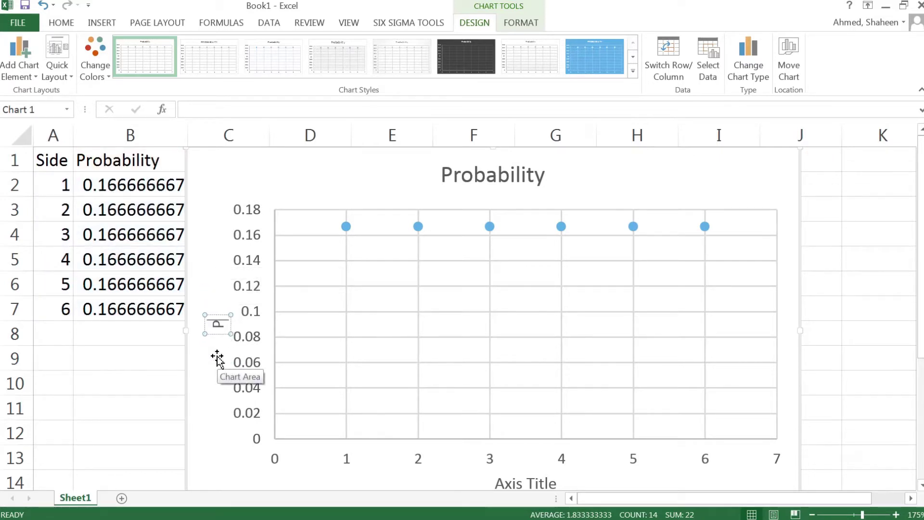
pyautogui.write('robability')
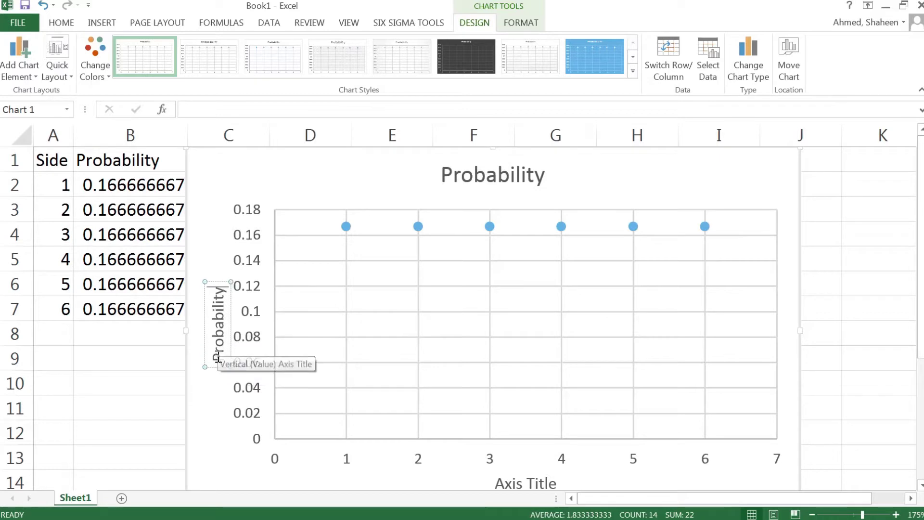
# Step: Set the chart's horizontal axis title to "Side of the Die (the X-variable)" and close the axis title formatting options
pyautogui.doubleClick(531, 483)
pyautogui.tripleClick(532, 483)
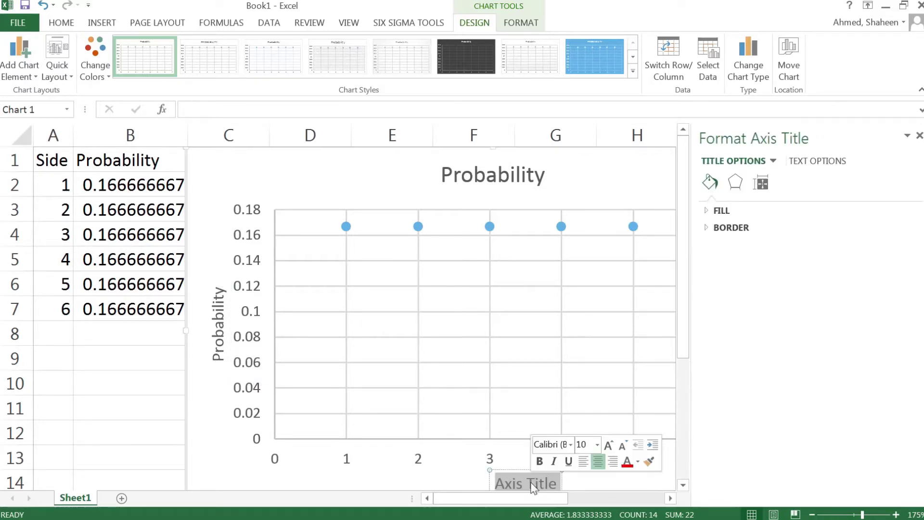
pyautogui.write('Side')
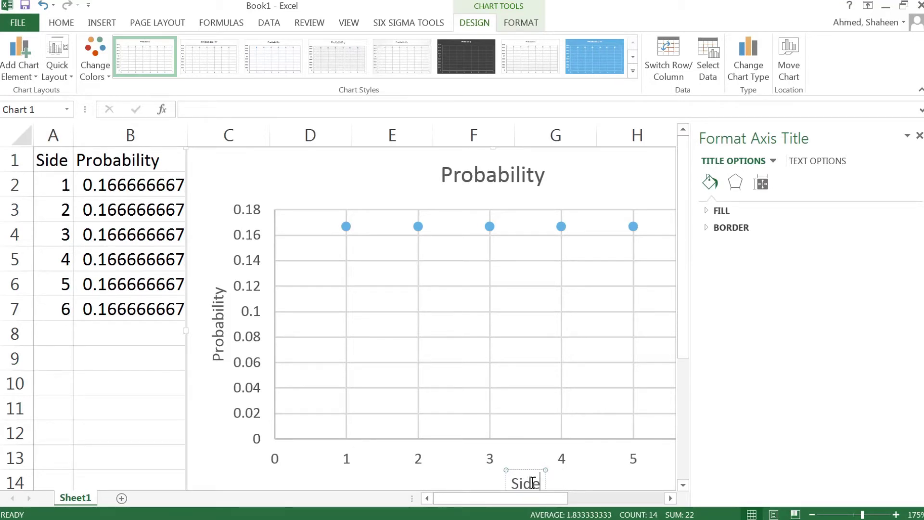
pyautogui.write(' of the Die')
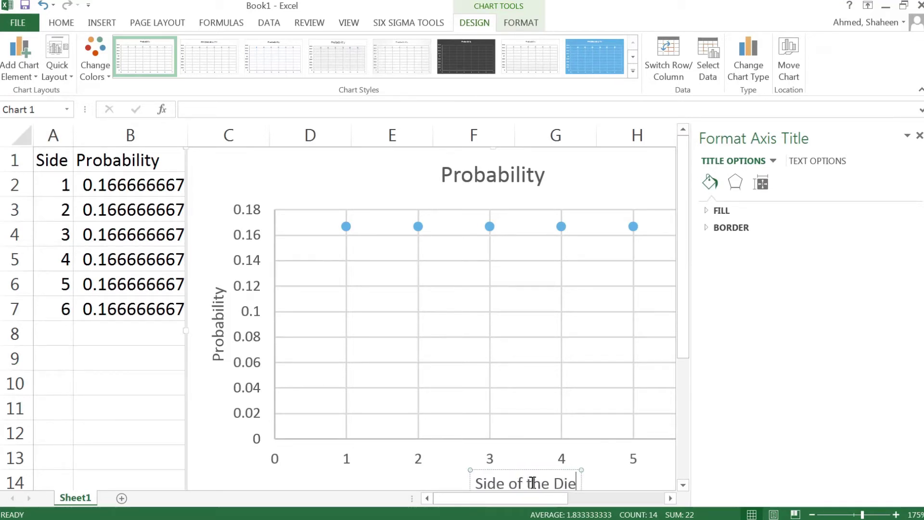
pyautogui.write(' (te')
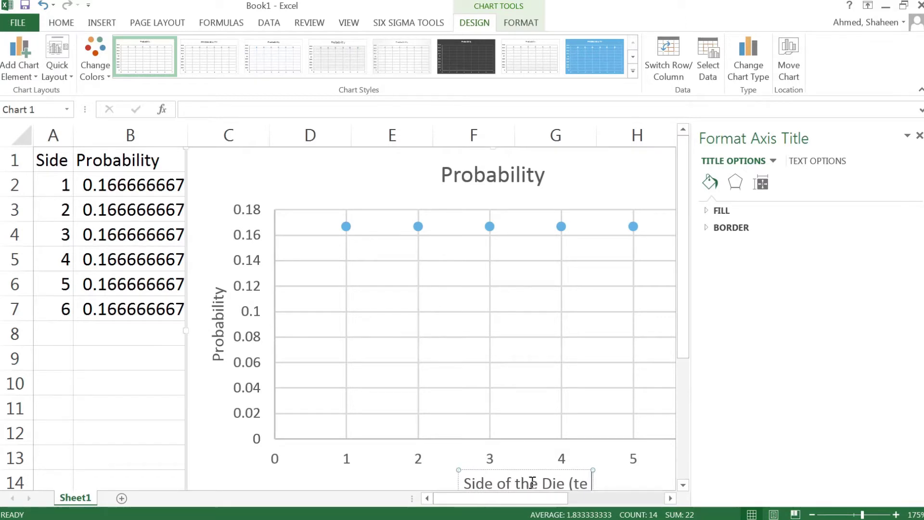
pyautogui.press('BackSpace')
pyautogui.write('he X-va')
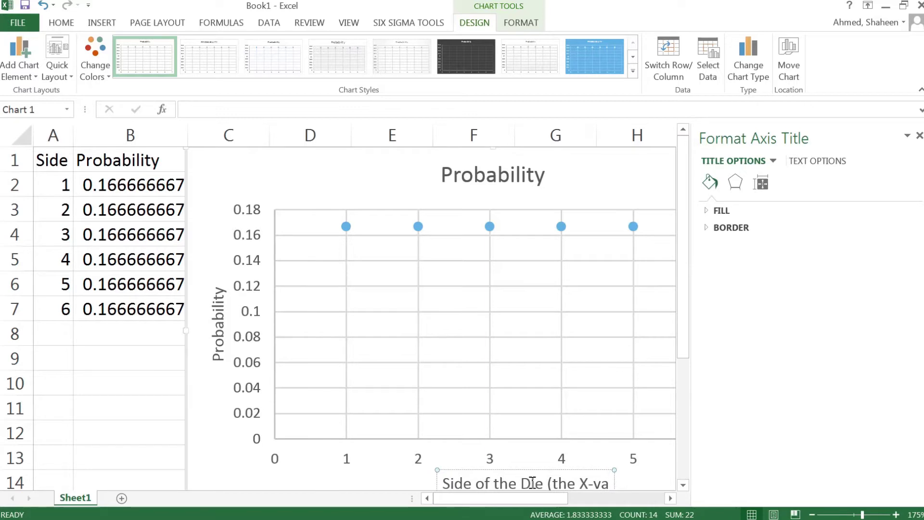
pyautogui.write('riable)')
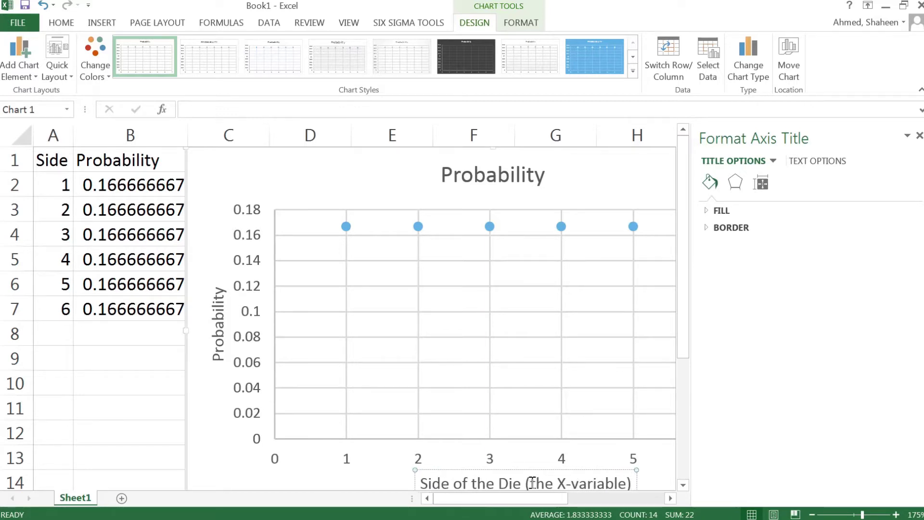
pyautogui.click(919, 135)
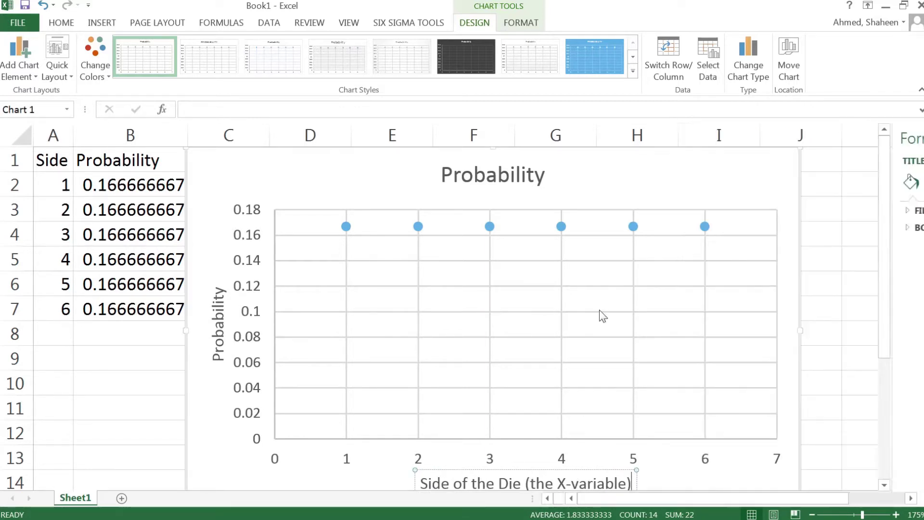
# Step: Try adding a linear trendline to the chart's Probability data series
pyautogui.click(347, 227)
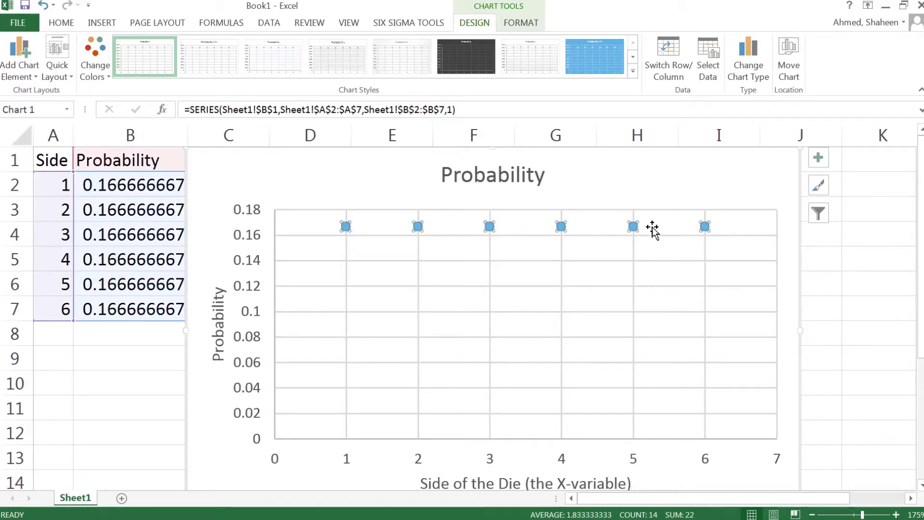
pyautogui.rightClick(562, 228)
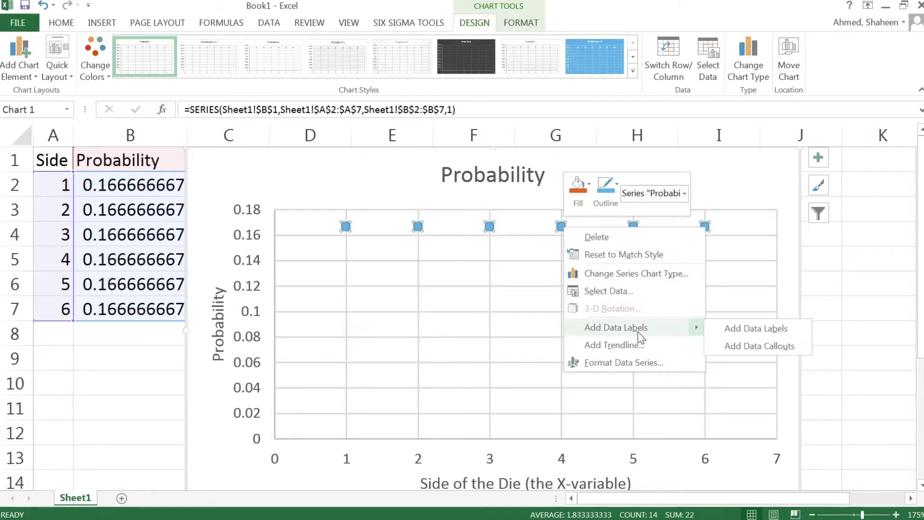
pyautogui.click(633, 345)
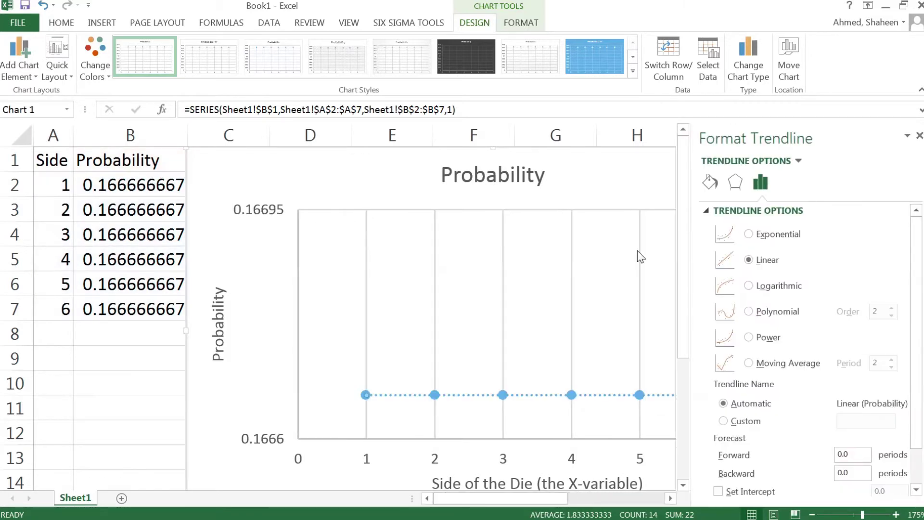
pyautogui.click(592, 165)
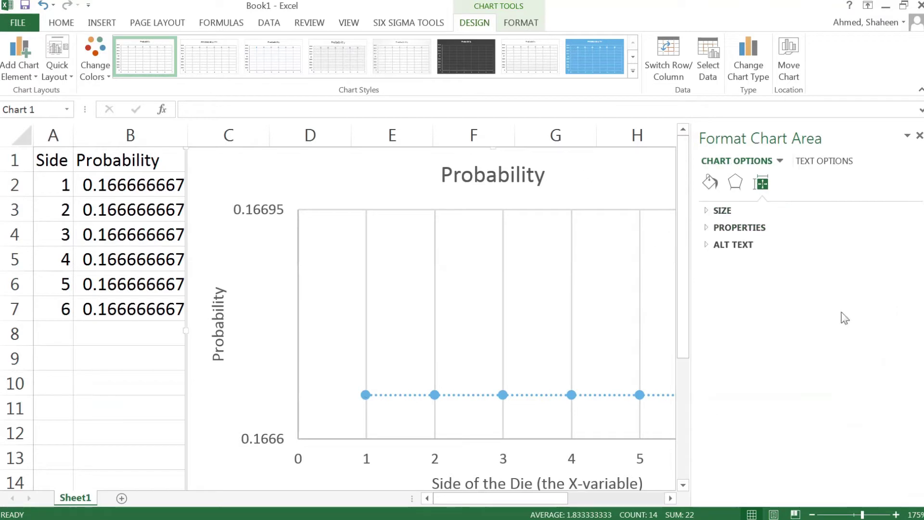
pyautogui.click(919, 136)
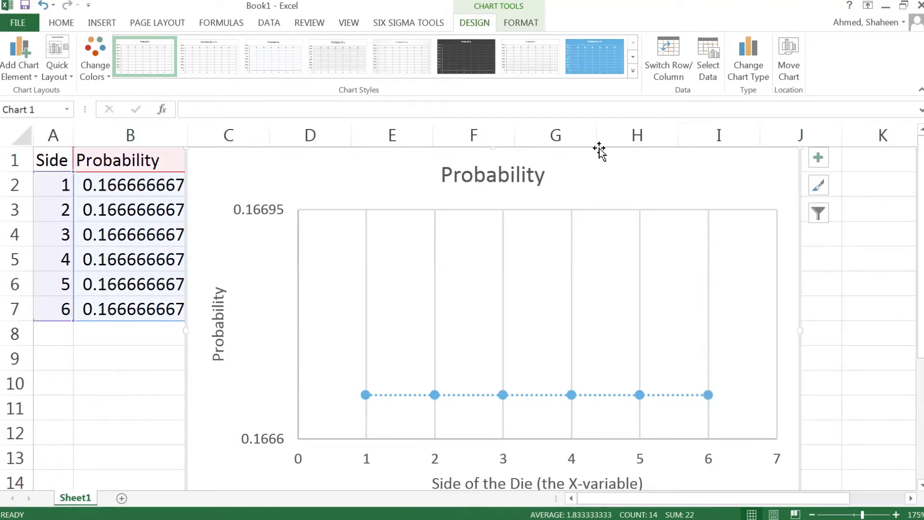
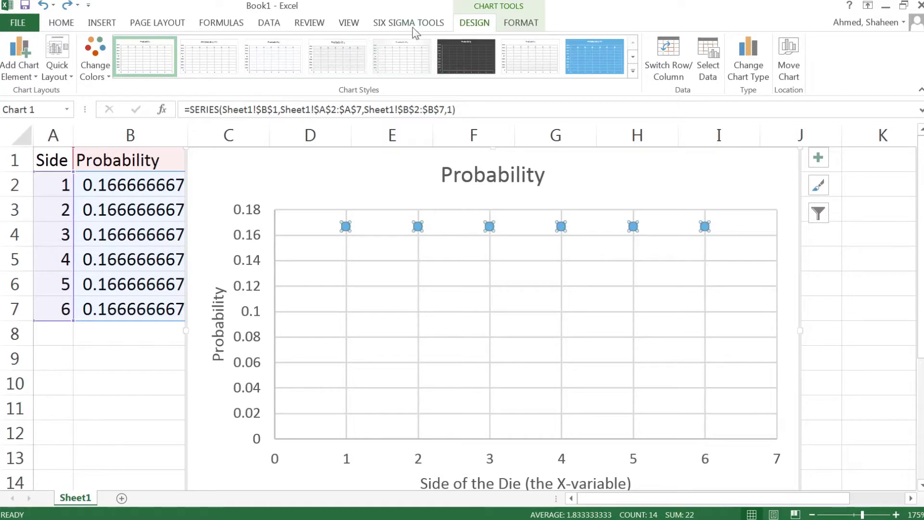
# Step: Ink a nearly flat line through the chart's data points and a bell-shaped curve beneath it in thick black pen
pyautogui.click(304, 25)
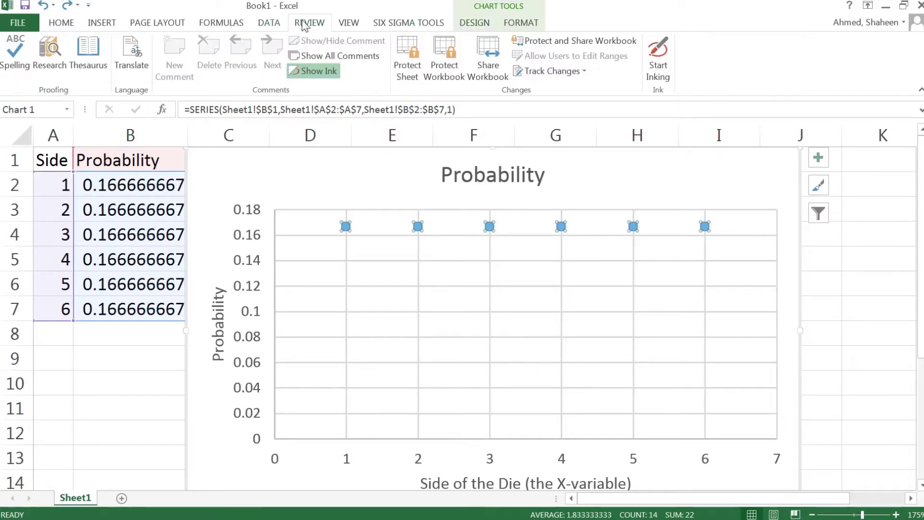
pyautogui.click(658, 53)
pyautogui.moveTo(329, 227)
pyautogui.mouseDown()
pyautogui.moveTo(480, 233)
pyautogui.moveTo(694, 223)
pyautogui.mouseUp()
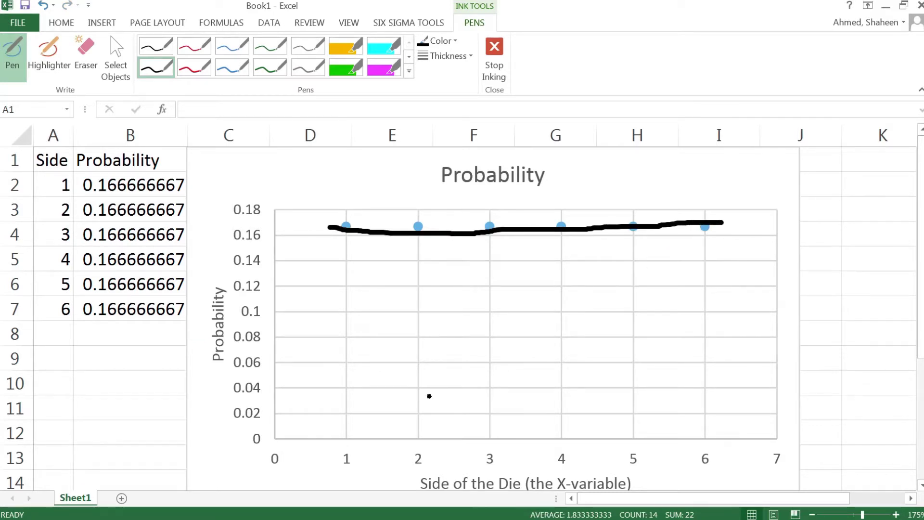
pyautogui.moveTo(342, 411)
pyautogui.mouseDown()
pyautogui.moveTo(376, 380)
pyautogui.moveTo(418, 304)
pyautogui.moveTo(476, 265)
pyautogui.moveTo(544, 307)
pyautogui.moveTo(572, 368)
pyautogui.moveTo(634, 402)
pyautogui.mouseUp()
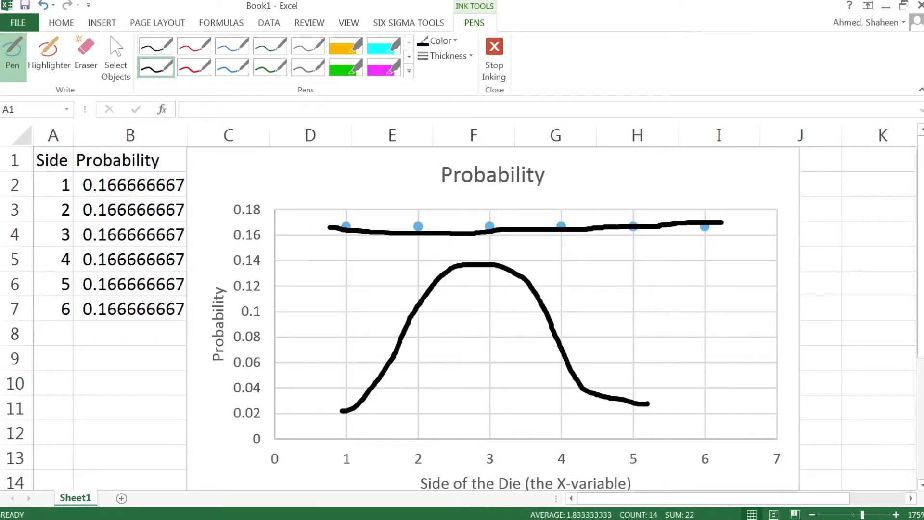
# Step: Rename Sheet1 as 1Dice
pyautogui.doubleClick(69, 500)
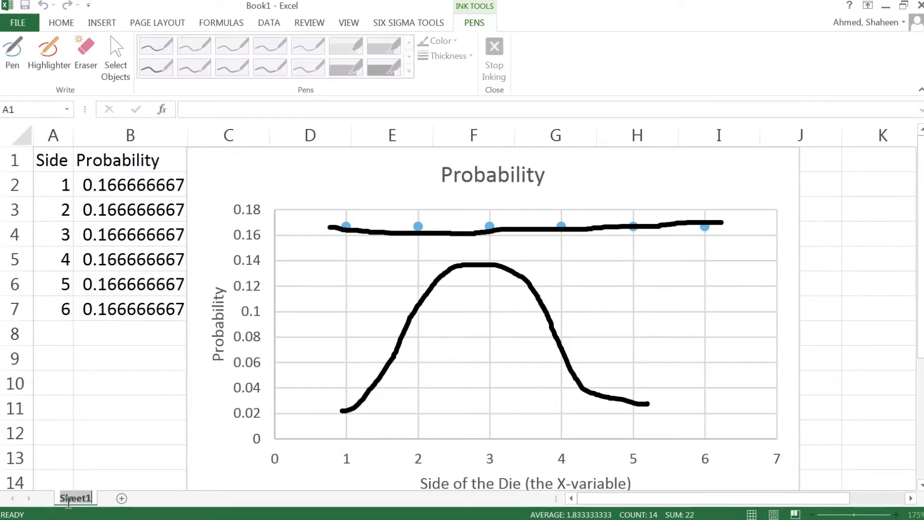
pyautogui.write('1')
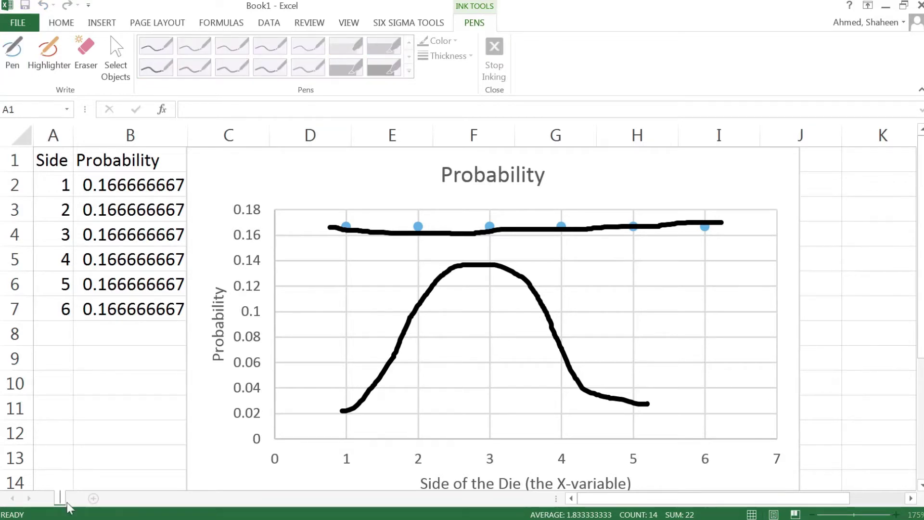
pyautogui.write(' Diee')
pyautogui.press('Return')
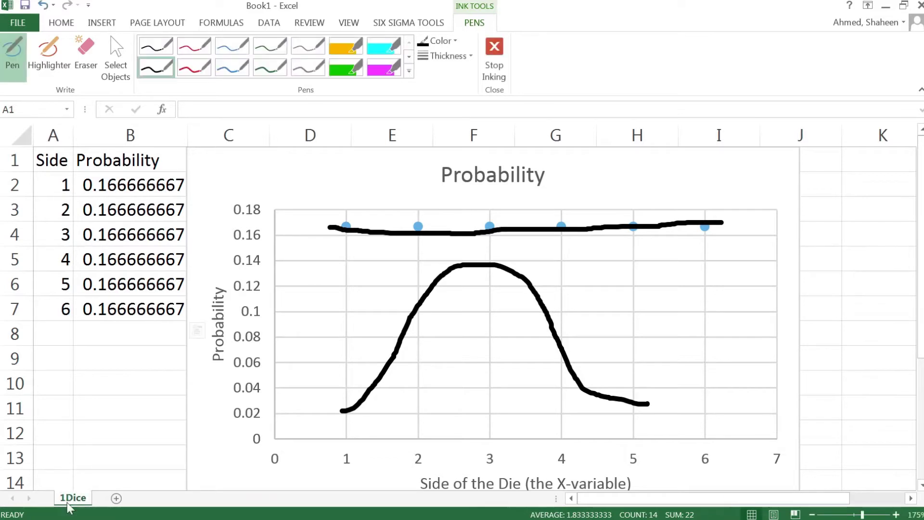
# Step: Add a new worksheet and name it 2D
pyautogui.click(116, 498)
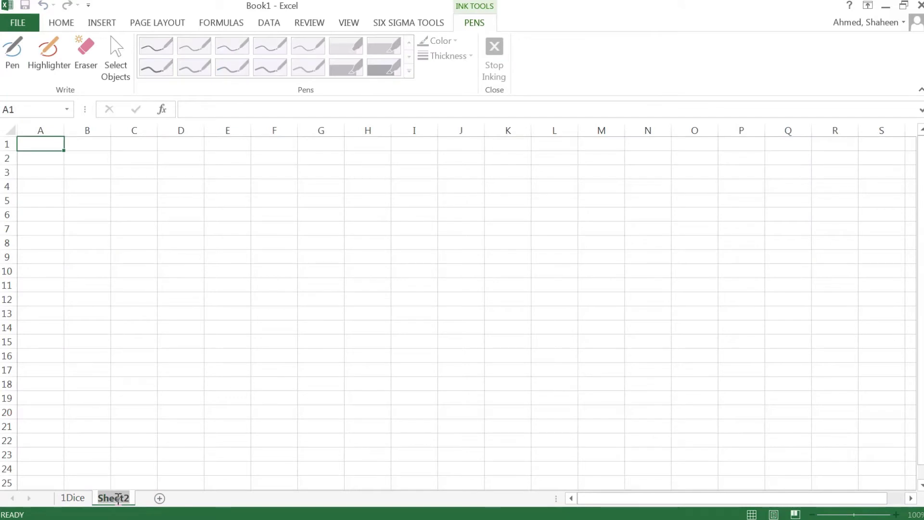
pyautogui.write('2D')
pyautogui.press('Return')
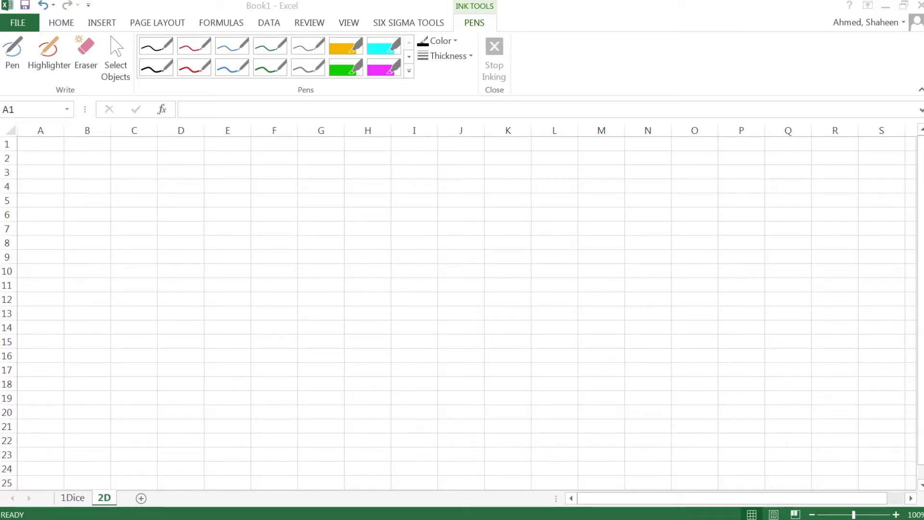
# Step: Paste the two-dice outcome pairs (1,1) to (6,6) starting at A1 and fit the widths of columns A to F
pyautogui.hotkey('ctrl', 'c')
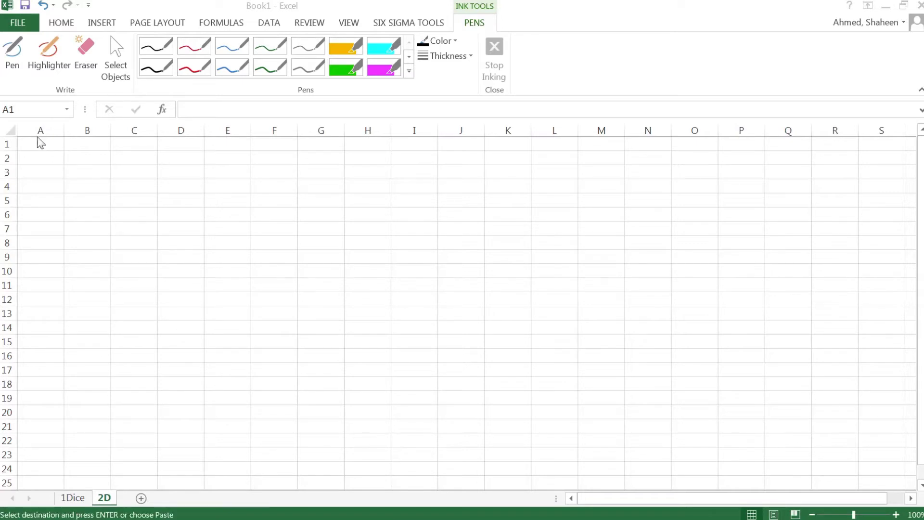
pyautogui.click(46, 150)
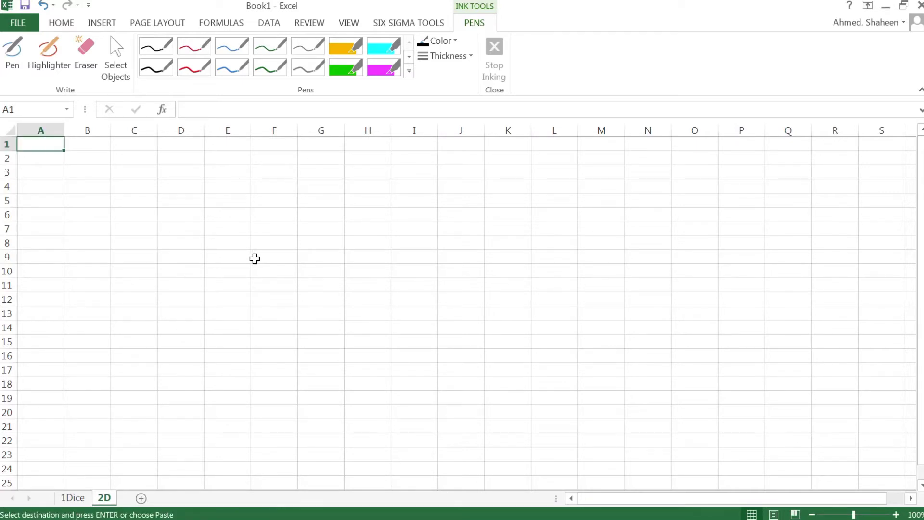
pyautogui.hotkey('ctrl', 'v')
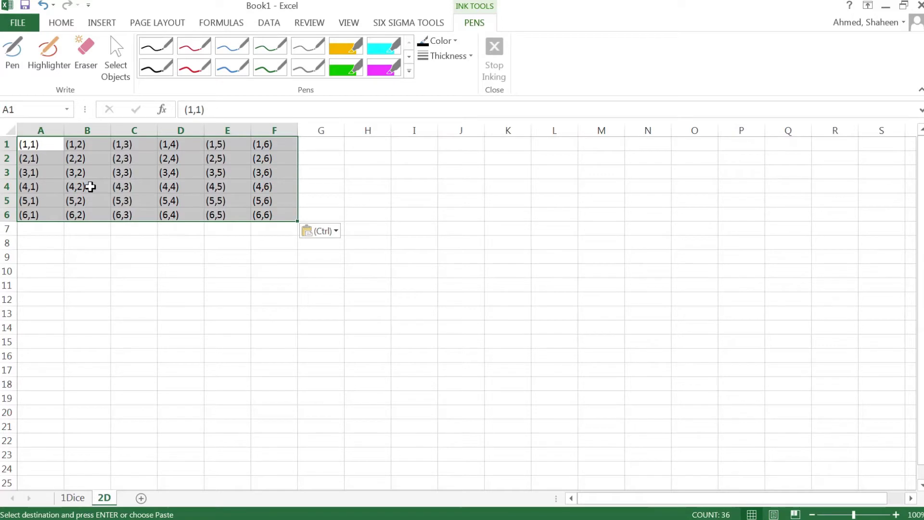
pyautogui.moveTo(55, 130); pyautogui.dragTo(164, 132)
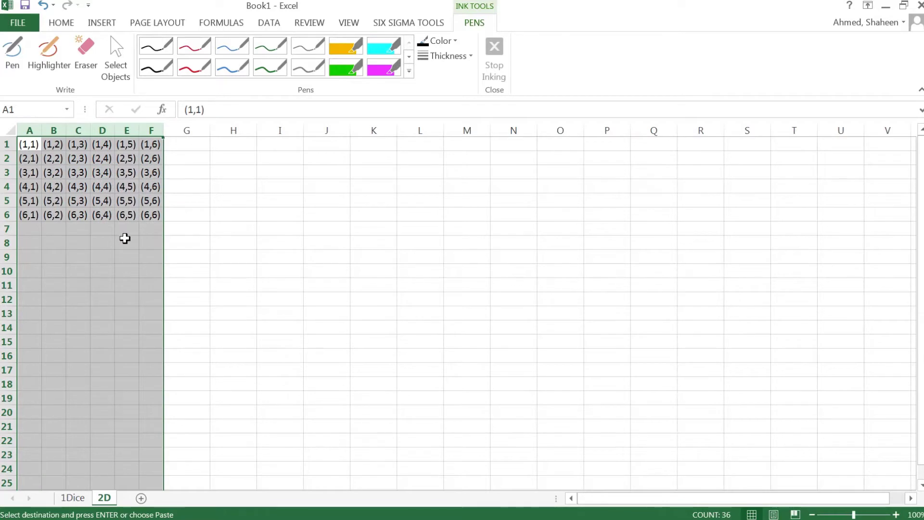
pyautogui.click(32, 145)
pyautogui.click(77, 160)
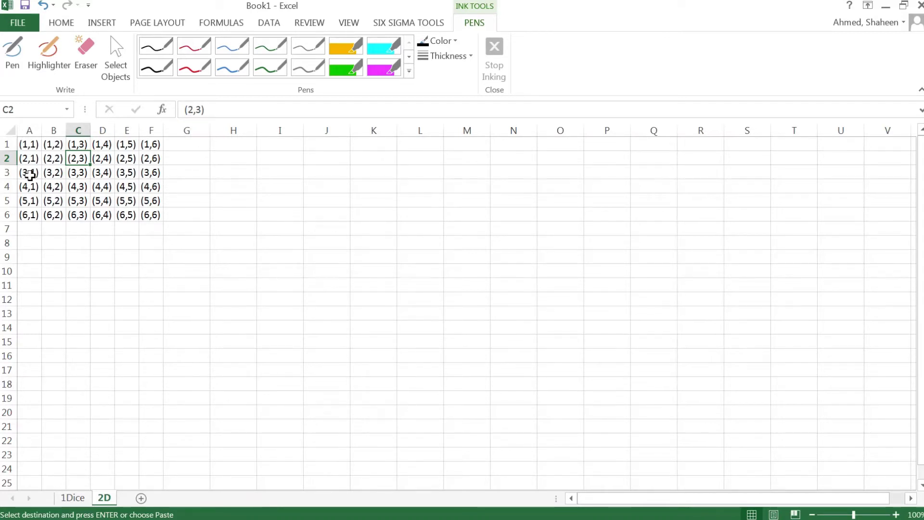
# Step: Enter the headers D1 in G1 and D2 in H1
pyautogui.click(197, 144)
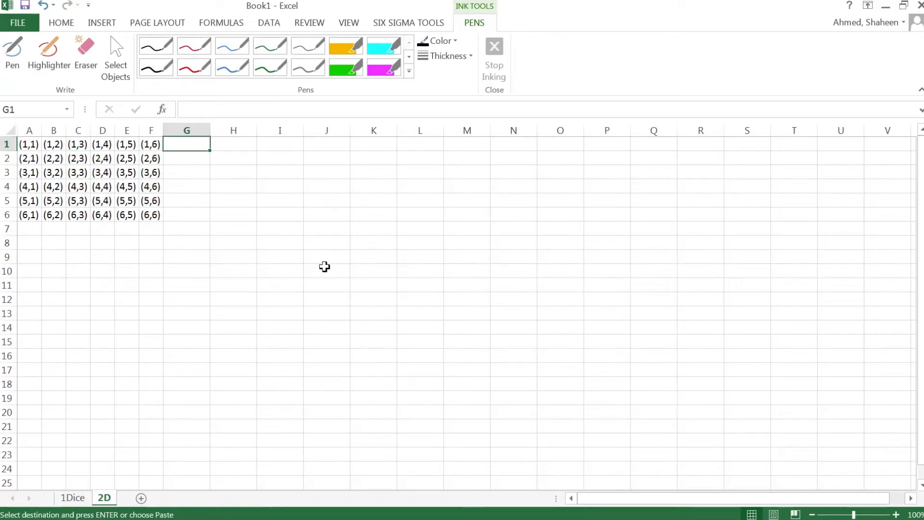
pyautogui.write('d1')
pyautogui.press('BackSpace')
pyautogui.press('BackSpace')
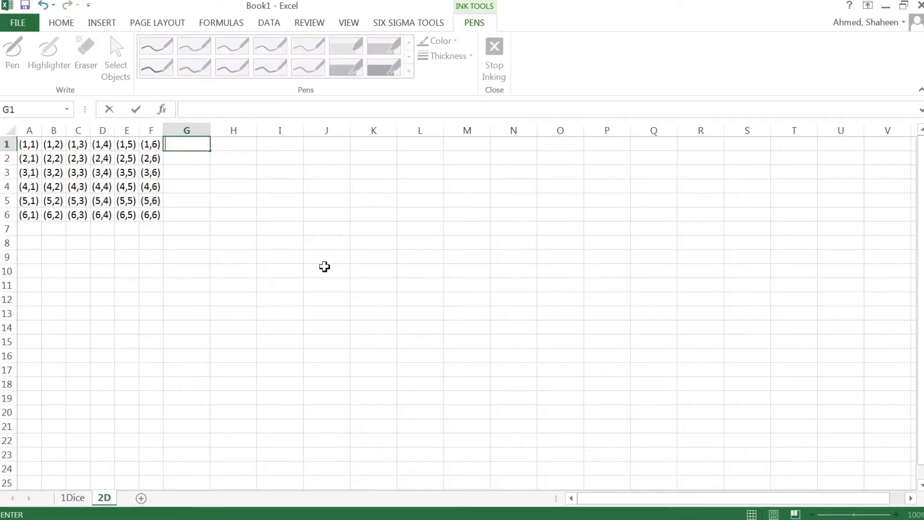
pyautogui.press('Right')
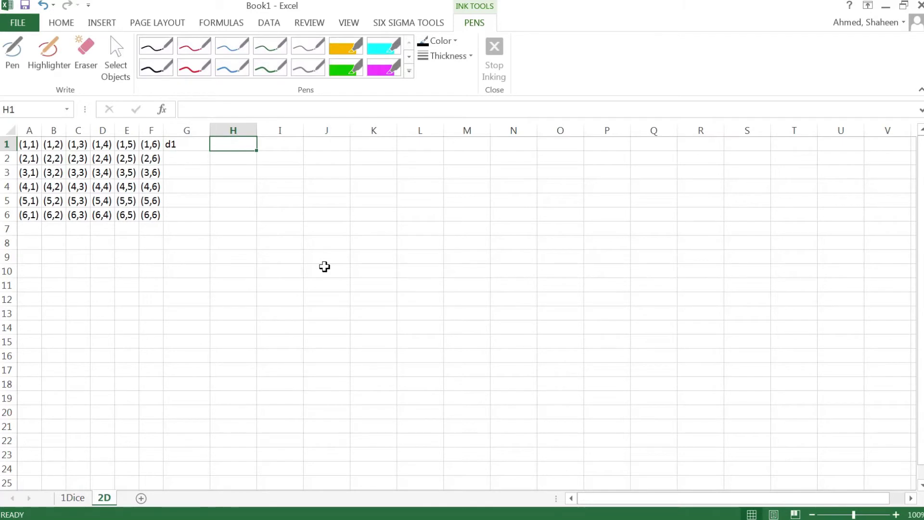
pyautogui.press('Left')
pyautogui.write('D')
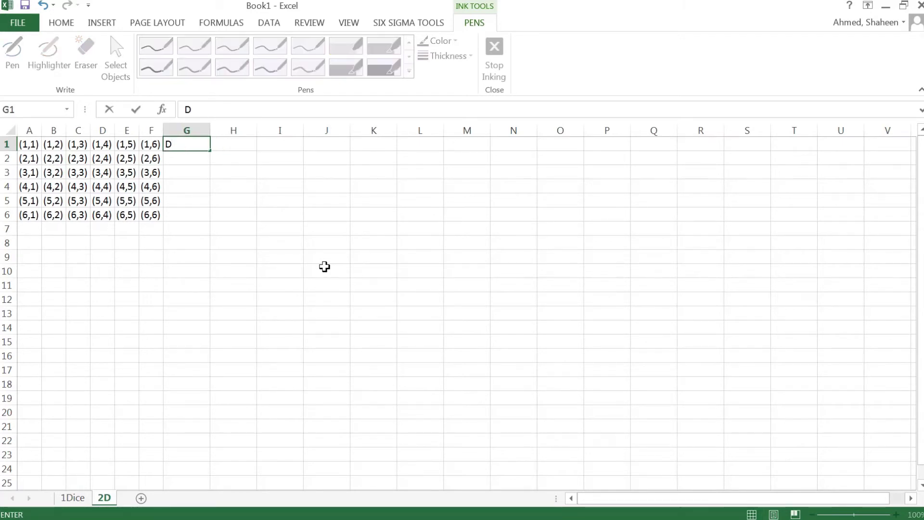
pyautogui.write('1')
pyautogui.press('Tab')
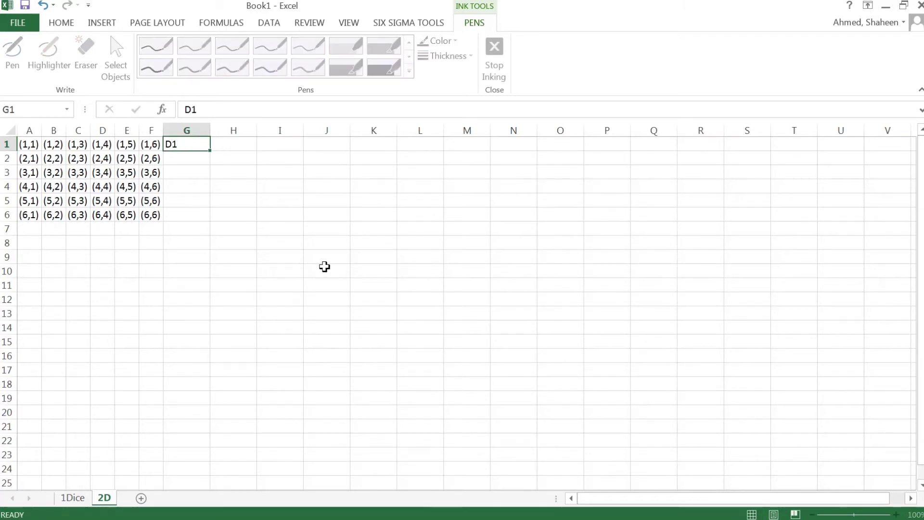
pyautogui.write('D')
pyautogui.press('Left')
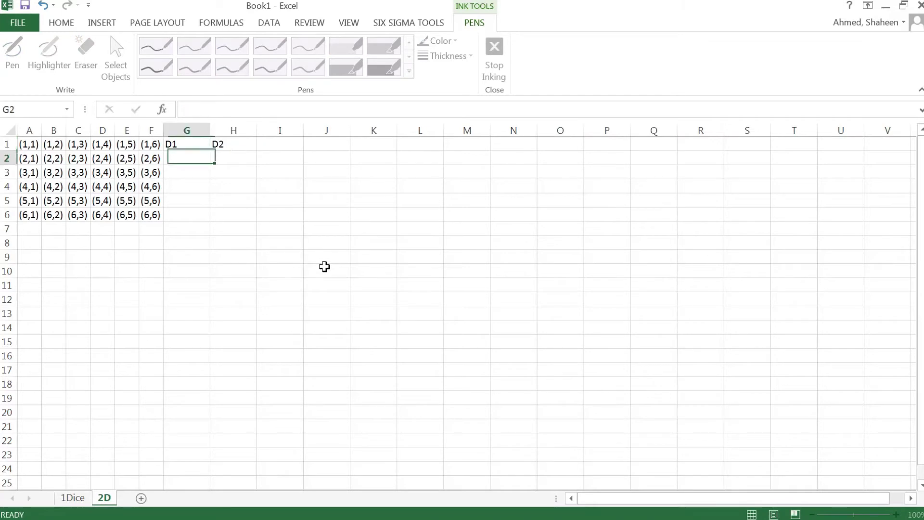
# Step: Copy the D1 and D2 header pair five more times across I1:R1
pyautogui.moveTo(210, 151); pyautogui.dragTo(253, 150)
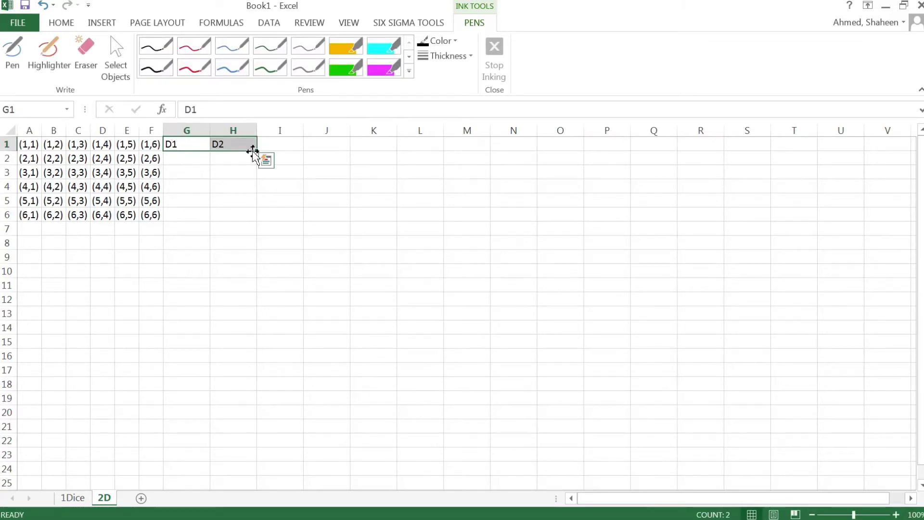
pyautogui.hotkey('ctrl', 'c')
pyautogui.click(292, 145)
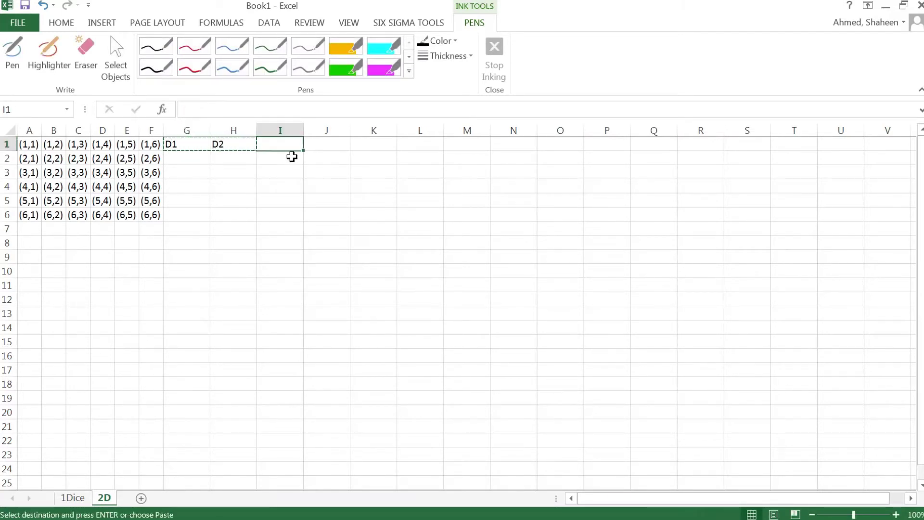
pyautogui.hotkey('ctrl', 'v')
pyautogui.click(370, 132)
pyautogui.click(369, 143)
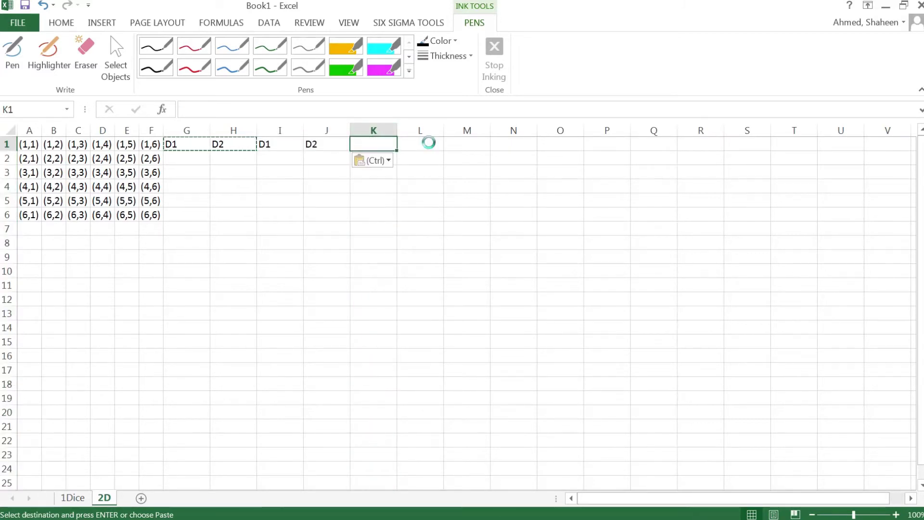
pyautogui.hotkey('ctrl', 'v')
pyautogui.click(463, 142)
pyautogui.hotkey('ctrl', 'v')
pyautogui.click(549, 143)
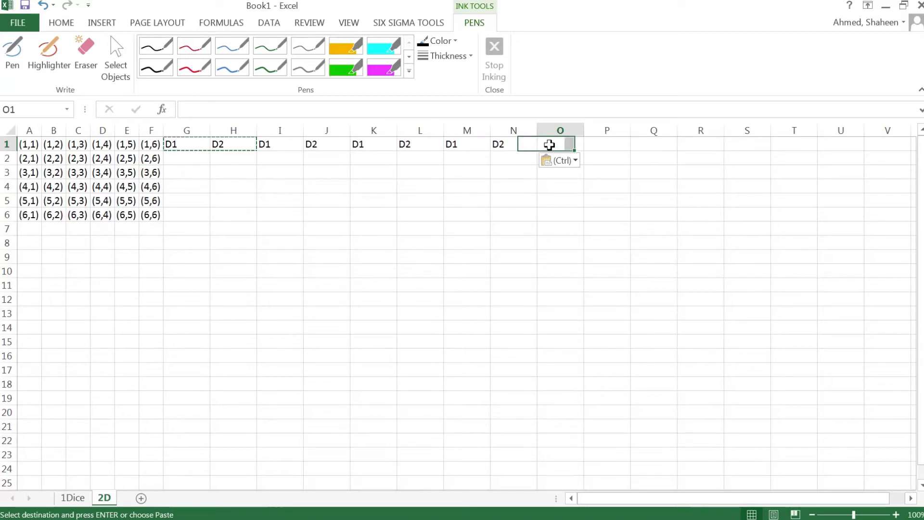
pyautogui.hotkey('ctrl', 'v')
pyautogui.click(657, 143)
pyautogui.hotkey('ctrl', 'v')
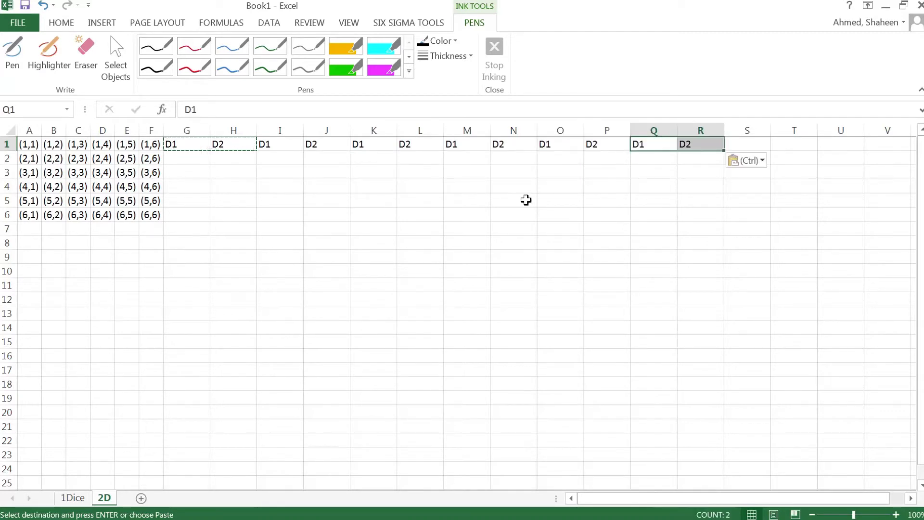
# Step: Fit the widths of columns G to R to their headers
pyautogui.click(558, 200)
pyautogui.moveTo(186, 130); pyautogui.dragTo(716, 129)
pyautogui.doubleClick(724, 130)
pyautogui.click(254, 187)
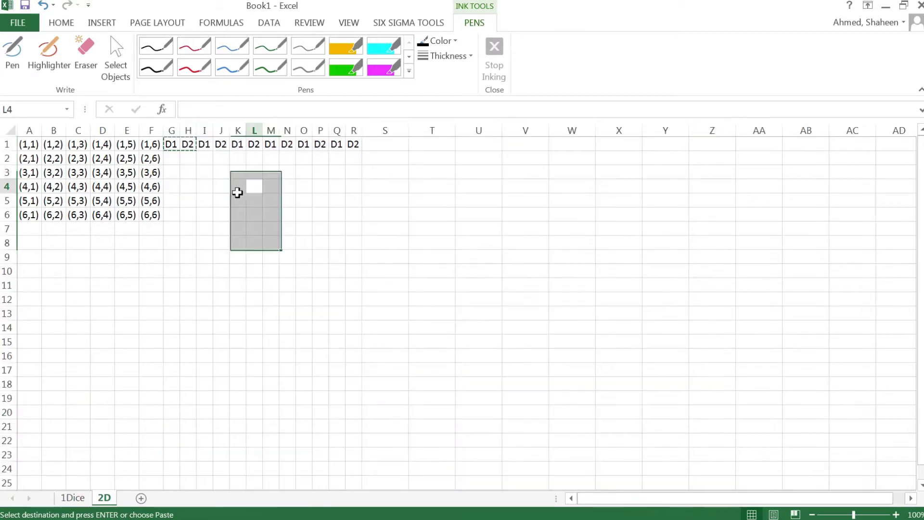
# Step: Insert a blank row above row 1 and number the first two D1/D2 pairs 1 in G1 and 2 in I1
pyautogui.rightClick(7, 144)
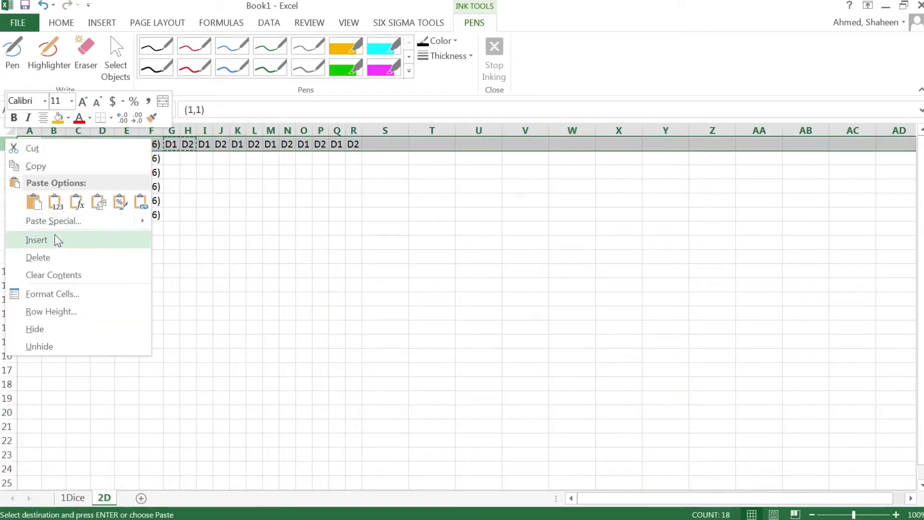
pyautogui.click(37, 240)
pyautogui.click(172, 143)
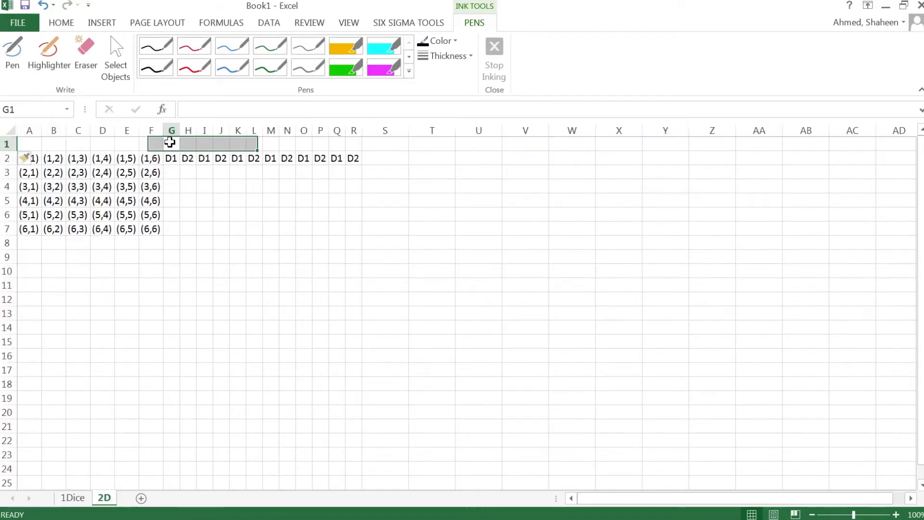
pyautogui.write('1')
pyautogui.press('Right')
pyautogui.press('Right')
pyautogui.press('Right')
pyautogui.press('Right')
pyautogui.press('Left')
pyautogui.press('Left')
pyautogui.write('1')
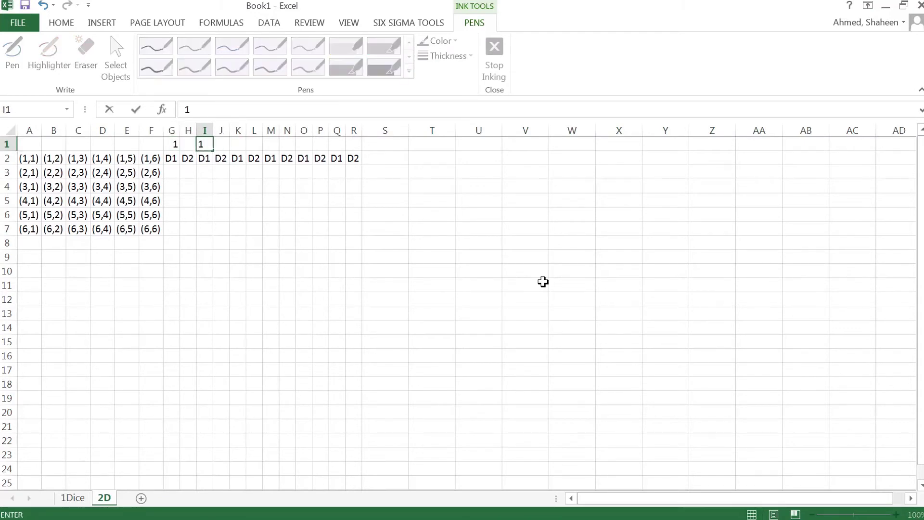
pyautogui.write('2')
pyautogui.press('Right')
pyautogui.press('Right')
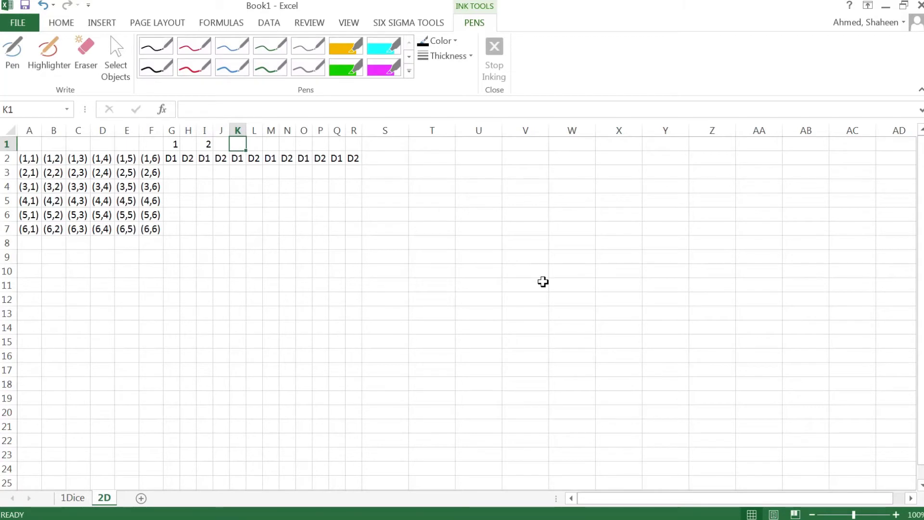
# Step: Number the remaining D1/D2 pairs 3, 4, 5 and 6 in K1, M1, O1 and Q1
pyautogui.write('3')
pyautogui.press('Right')
pyautogui.press('Right')
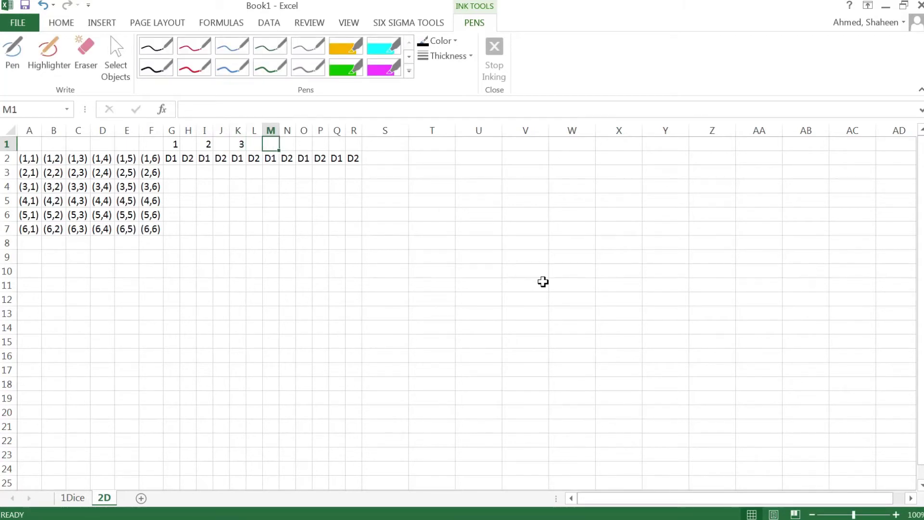
pyautogui.write('4')
pyautogui.press('Right')
pyautogui.press('Right')
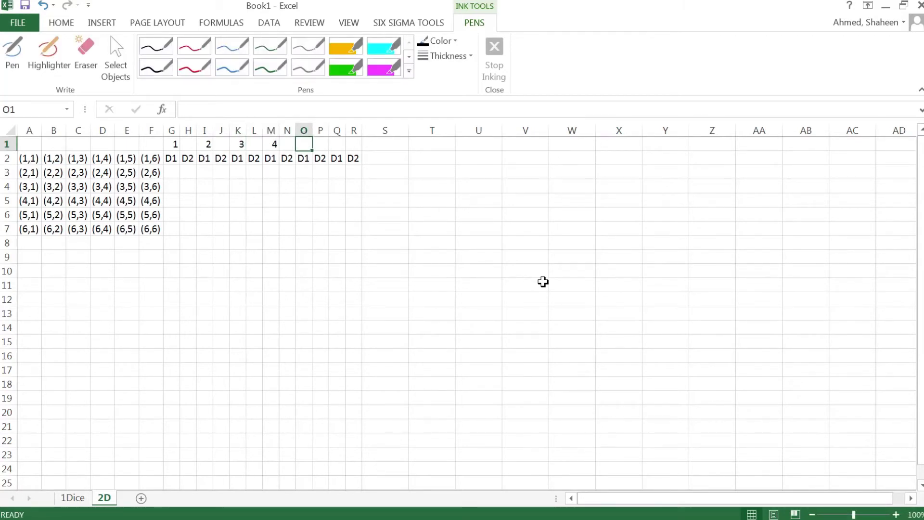
pyautogui.write('5')
pyautogui.press('Right')
pyautogui.press('Right')
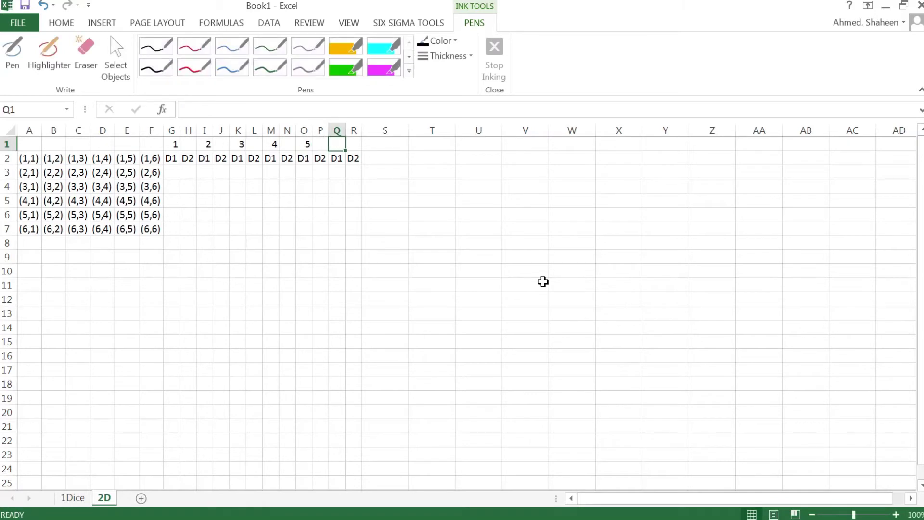
pyautogui.write('6')
pyautogui.press('Return')
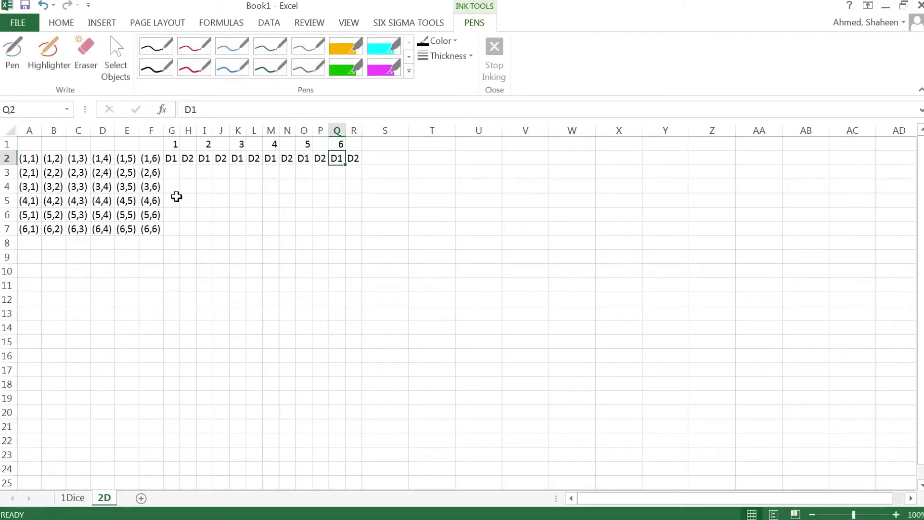
# Step: Move the block of outcome pairs in A2:F7 down one row so it starts at A3
pyautogui.moveTo(22, 158); pyautogui.dragTo(150, 228)
pyautogui.moveTo(160, 183); pyautogui.dragTo(162, 197)
pyautogui.click(171, 173)
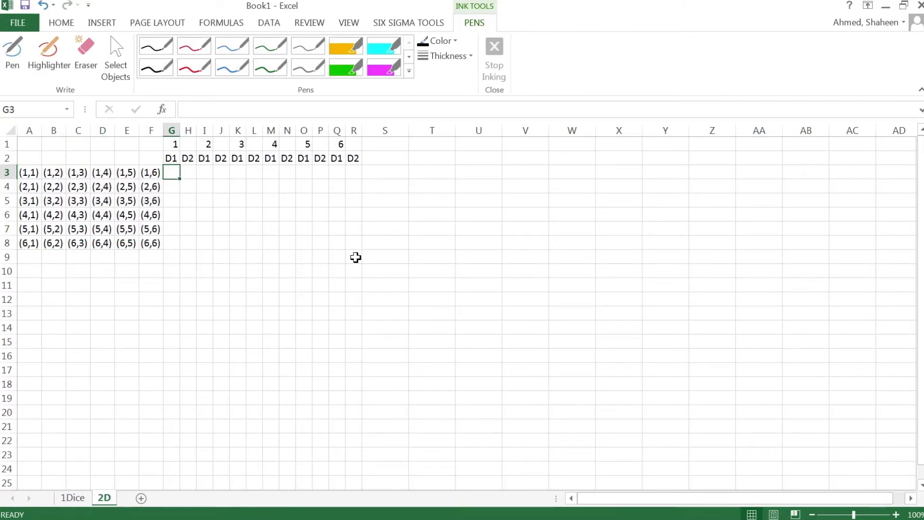
pyautogui.click(29, 173)
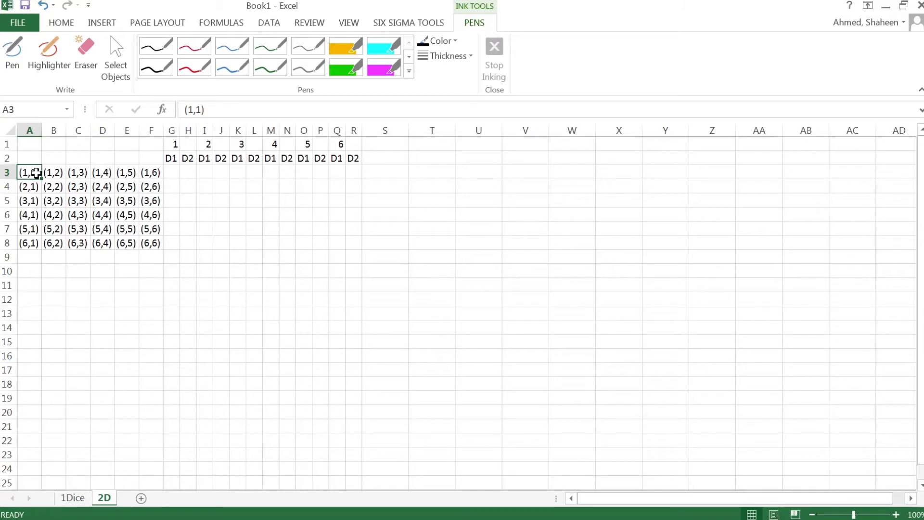
# Step: Enter the first-die values 1, 2, 3, 4, 5 and 6 down G3:G8
pyautogui.click(174, 176)
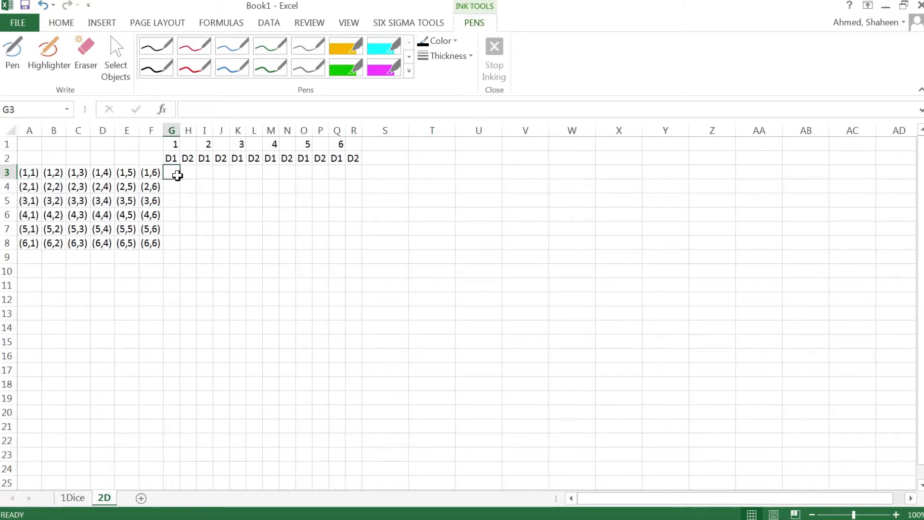
pyautogui.write('1')
pyautogui.press('Return')
pyautogui.write('2')
pyautogui.press('Return')
pyautogui.write('3')
pyautogui.press('Return')
pyautogui.write('4 5 6')
pyautogui.press('Return')
# Step: Fill H3:H8 with 1 as the second-die value, clearing any surplus entries below row 8
pyautogui.click(185, 174)
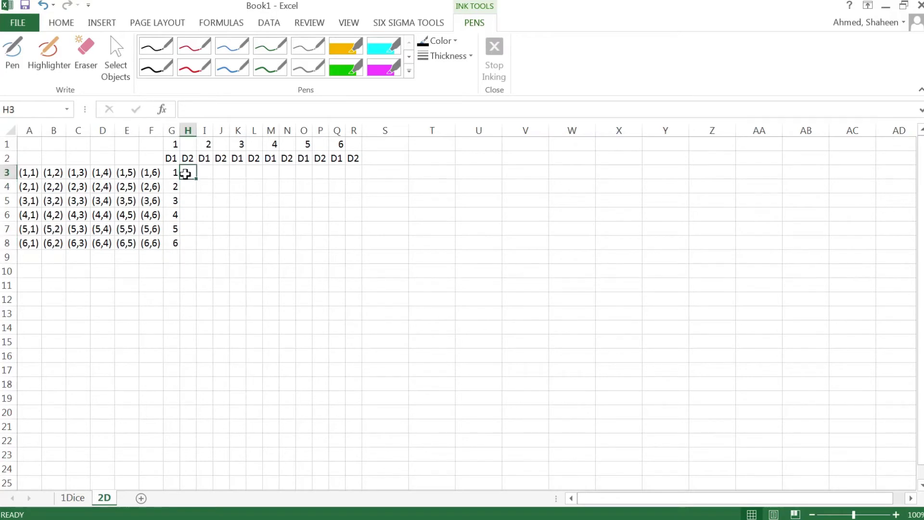
pyautogui.write('1')
pyautogui.press('Return')
pyautogui.write('1')
pyautogui.press('Return')
pyautogui.write('1 1')
pyautogui.press('Return')
pyautogui.write('1')
pyautogui.press('Return')
pyautogui.write('1')
pyautogui.press('Return')
pyautogui.write('1')
pyautogui.press('Return')
pyautogui.write('1')
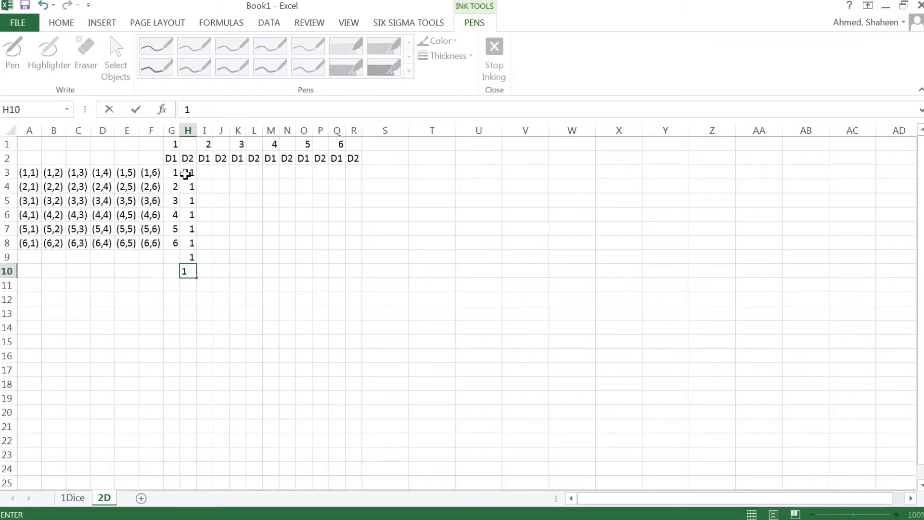
pyautogui.press('Escape')
pyautogui.press('Up')
pyautogui.press('Delete')
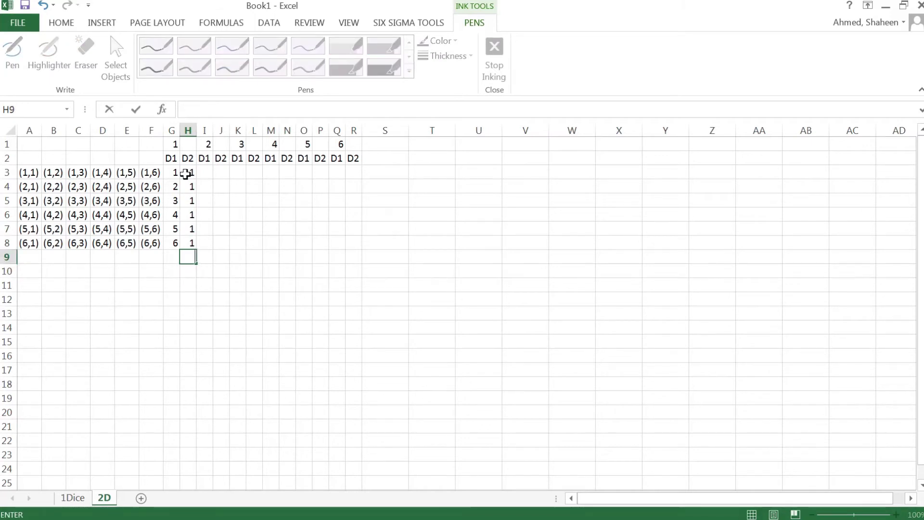
# Step: Copy the D1 values in G3:G8 into the other D1 columns, starting at I3, K3, M3, O3 and Q3
pyautogui.moveTo(177, 171); pyautogui.dragTo(178, 243)
pyautogui.hotkey('ctrl', 'c')
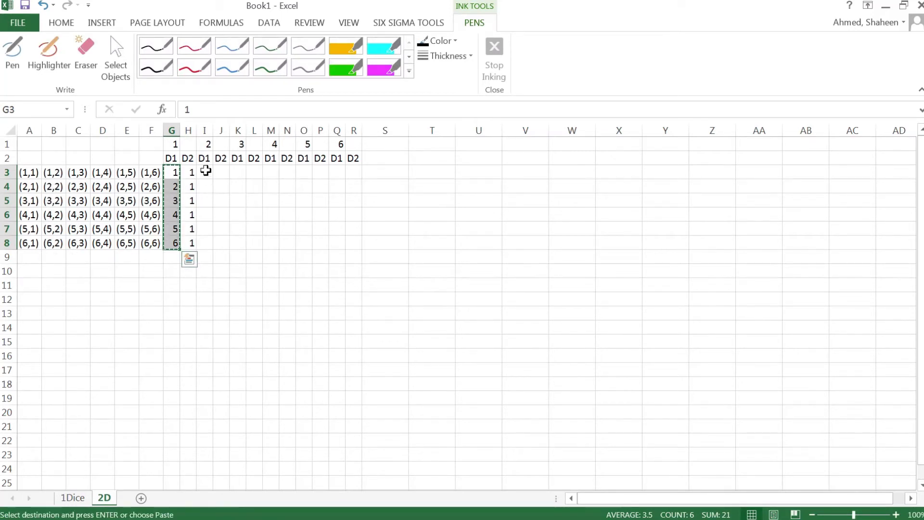
pyautogui.click(204, 171)
pyautogui.hotkey('ctrl', 'v')
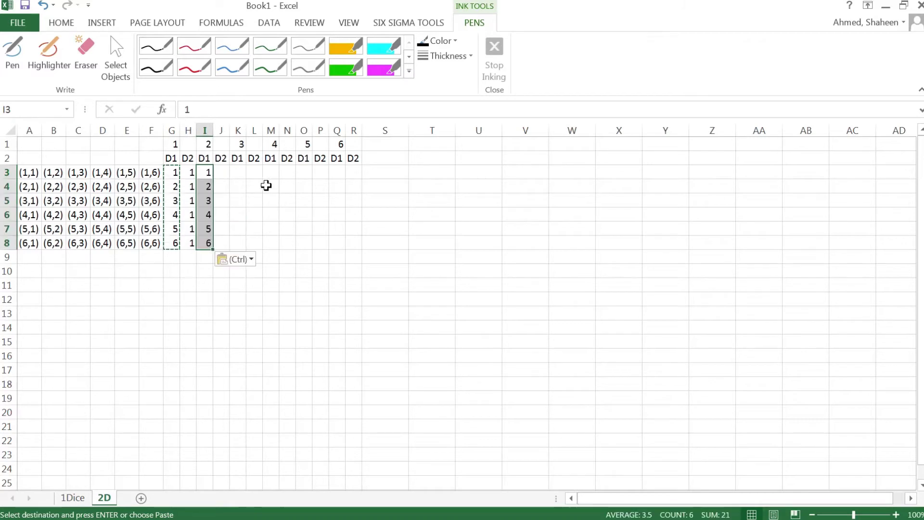
pyautogui.click(243, 172)
pyautogui.hotkey('ctrl', 'v')
pyautogui.click(274, 172)
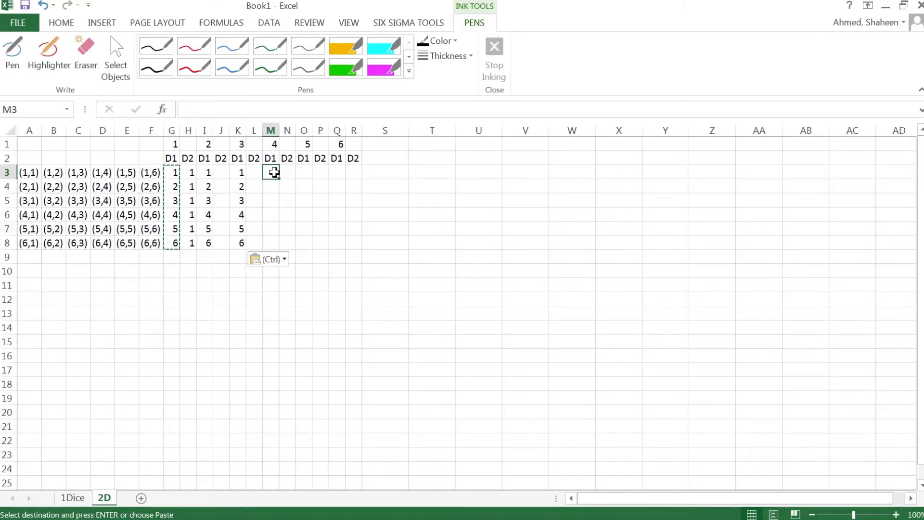
pyautogui.hotkey('ctrl', 'v')
pyautogui.click(304, 170)
pyautogui.hotkey('ctrl', 'v')
pyautogui.click(338, 172)
pyautogui.hotkey('ctrl', 'v')
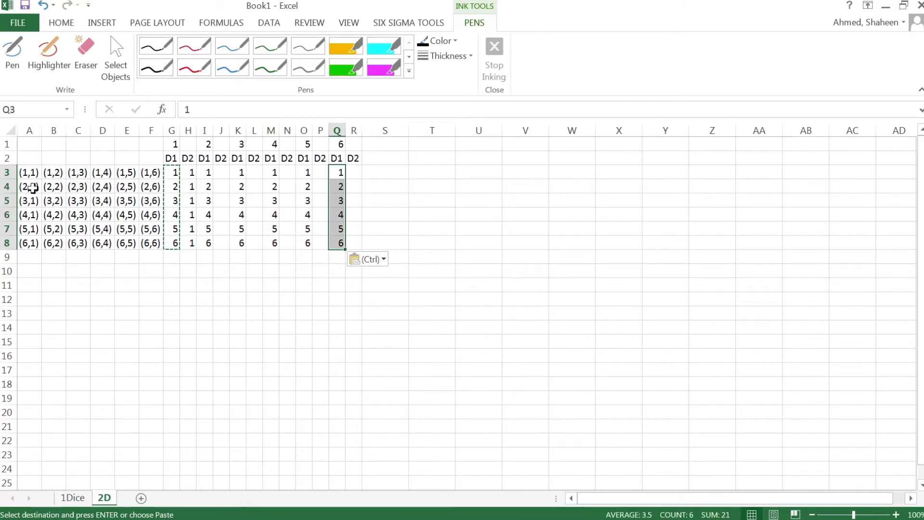
# Step: Enter =H3+1 in J3 and fill it down to J8
pyautogui.click(226, 171)
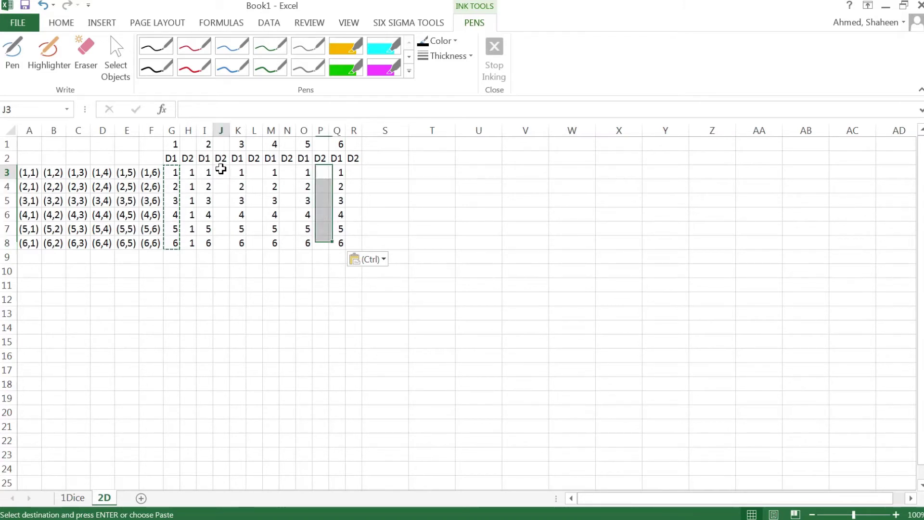
pyautogui.write('=')
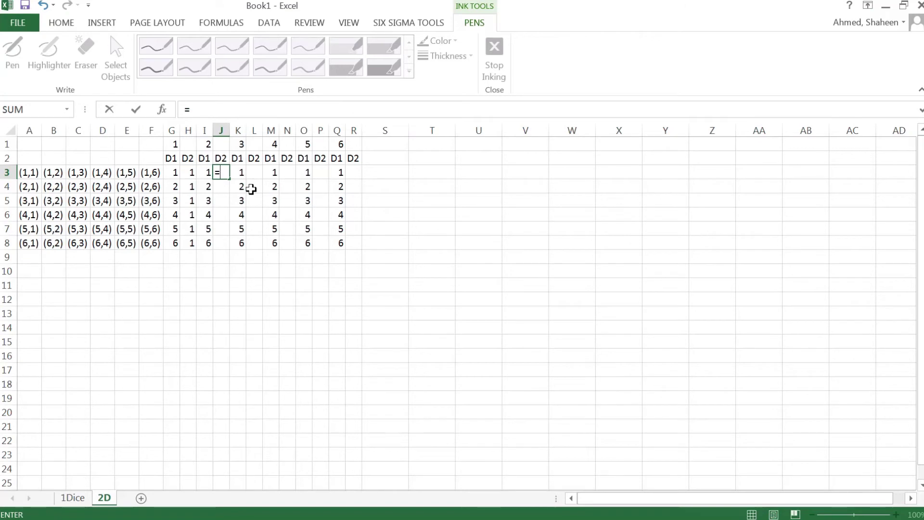
pyautogui.click(192, 174)
pyautogui.write('+1')
pyautogui.press('Return')
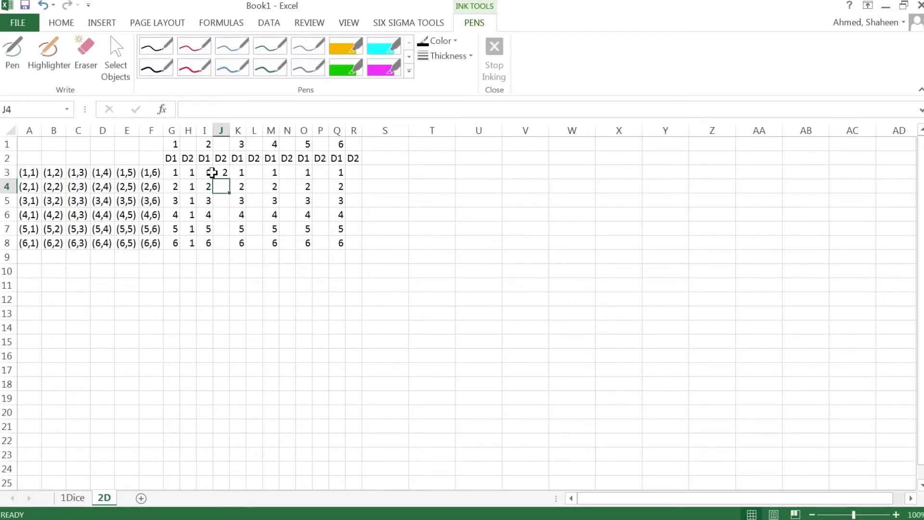
pyautogui.click(223, 170)
pyautogui.doubleClick(230, 179)
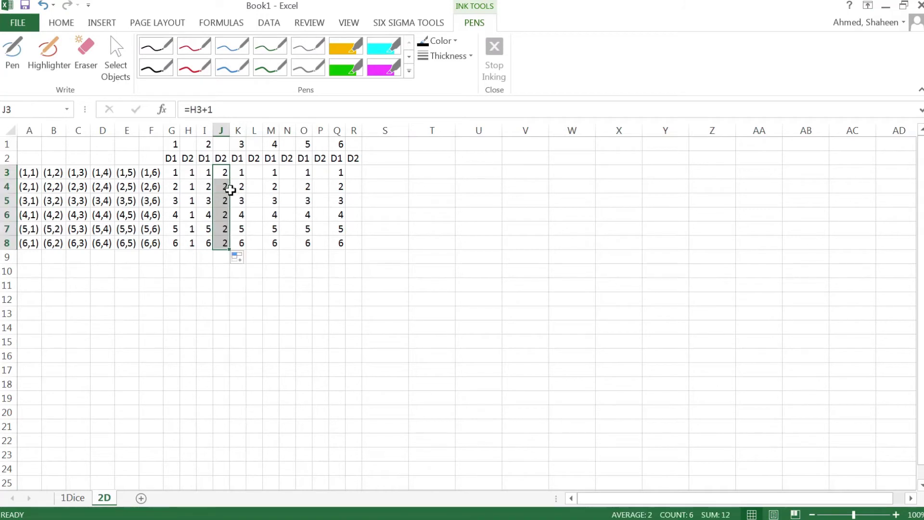
# Step: Copy the J3:J8 formulas into the remaining D2 columns L, N, P and R, starting at row 3
pyautogui.hotkey('ctrl', 'c')
pyautogui.click(254, 172)
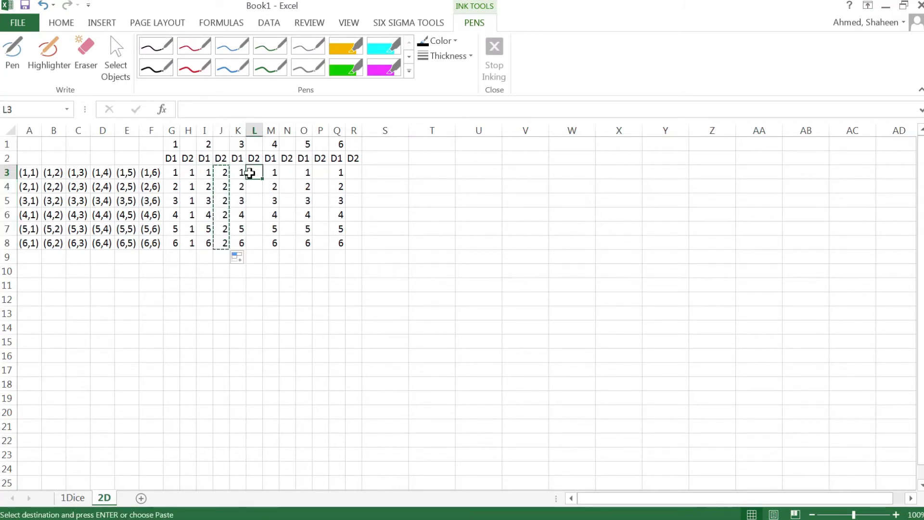
pyautogui.hotkey('ctrl', 'v')
pyautogui.click(291, 172)
pyautogui.hotkey('ctrl', 'v')
pyautogui.click(322, 172)
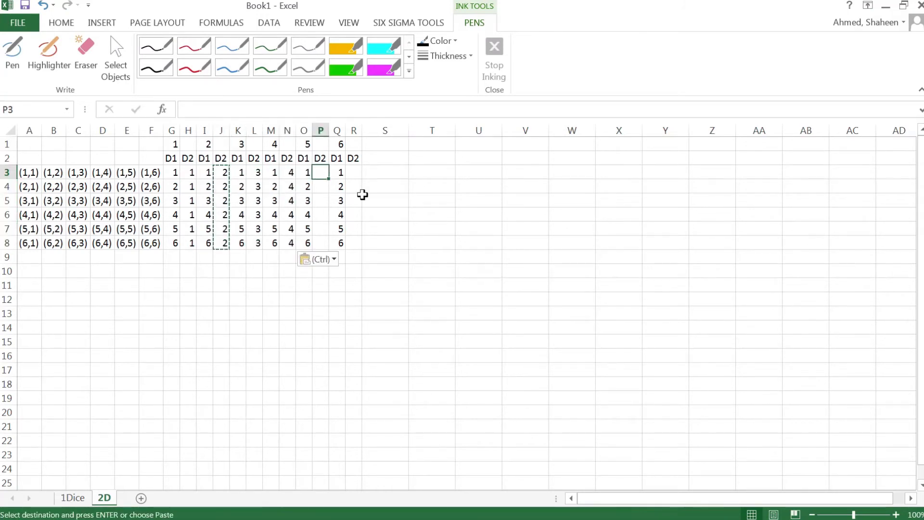
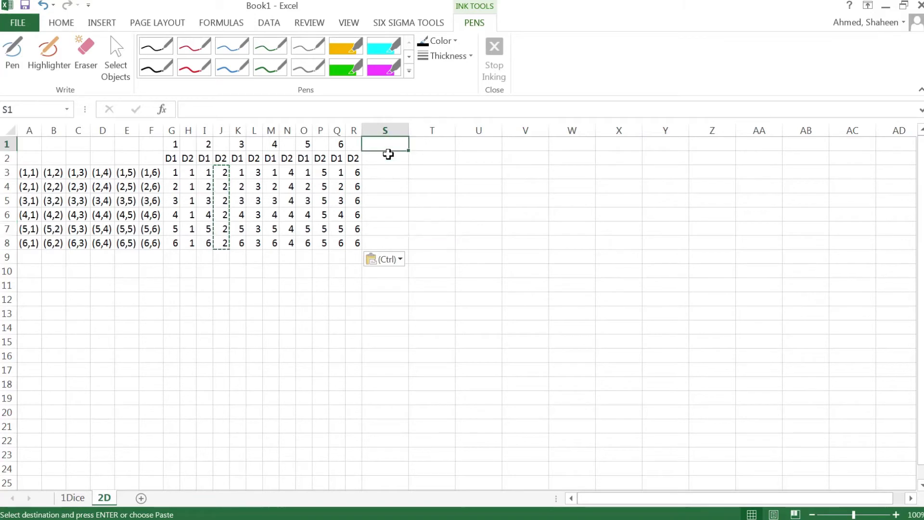
# Step: Enter the header Mean_X_i in S2, widening column S and refitting row 2 so it sits on one line
pyautogui.click(386, 160)
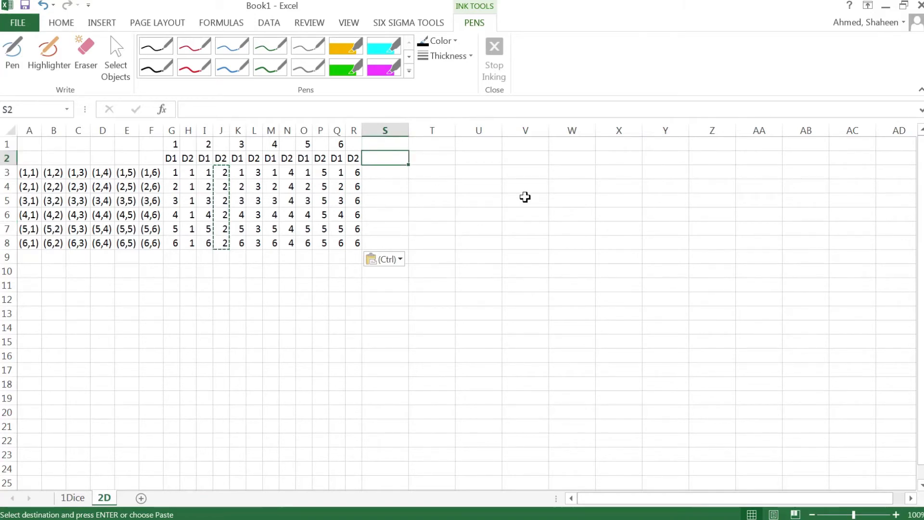
pyautogui.press('Escape')
pyautogui.write('Mean ')
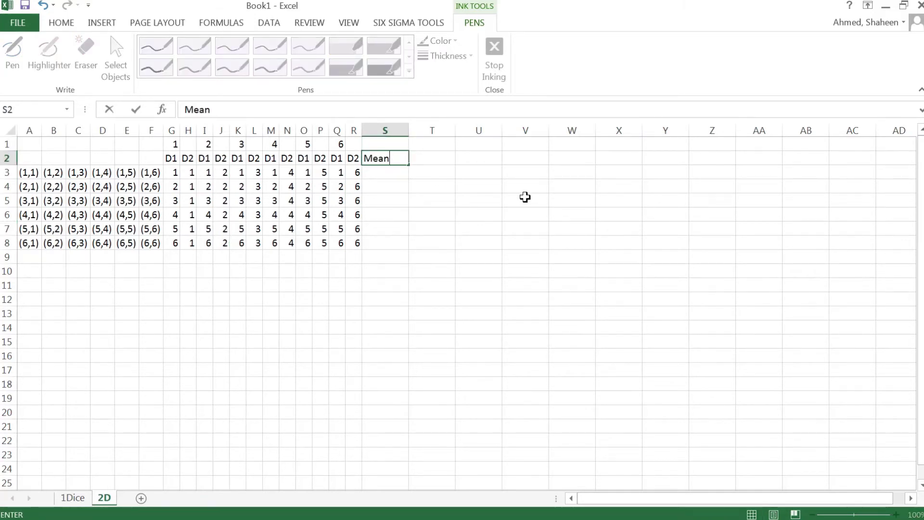
pyautogui.write('x')
pyautogui.press('BackSpace')
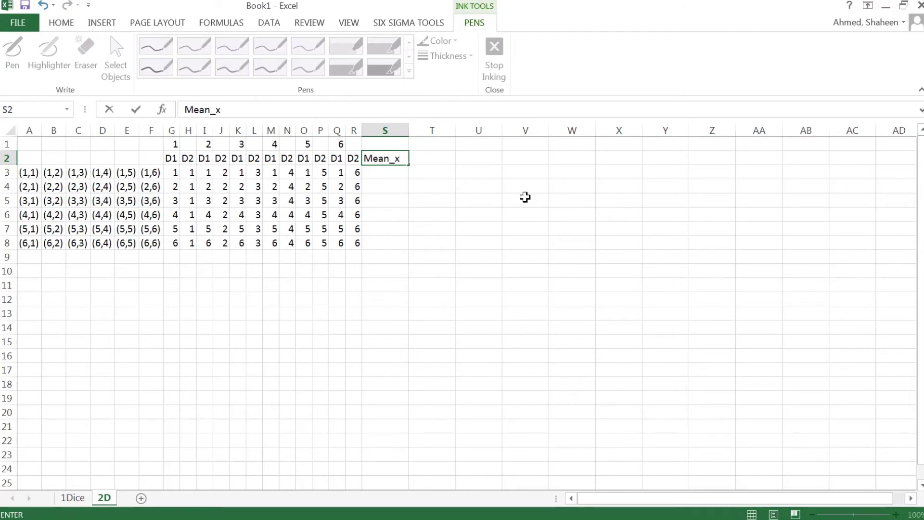
pyautogui.write('X_i')
pyautogui.press('Return')
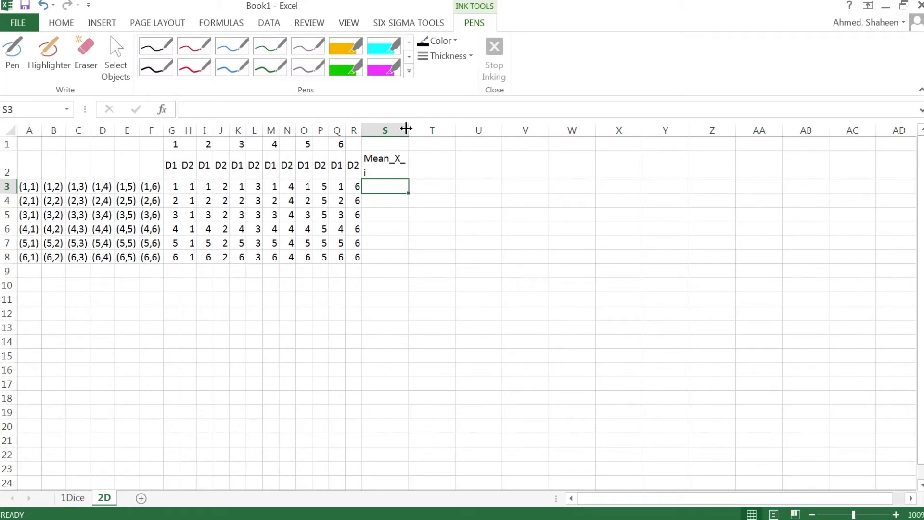
pyautogui.moveTo(411, 128); pyautogui.dragTo(416, 129)
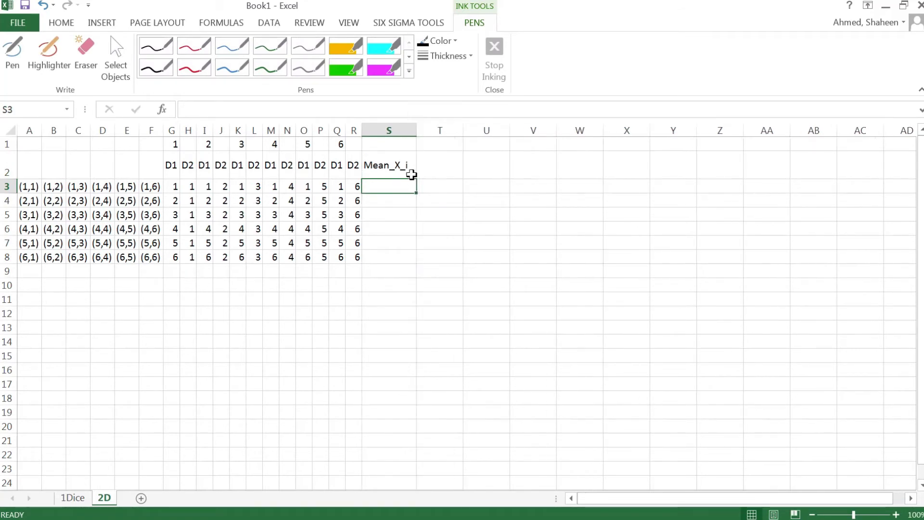
pyautogui.doubleClick(5, 178)
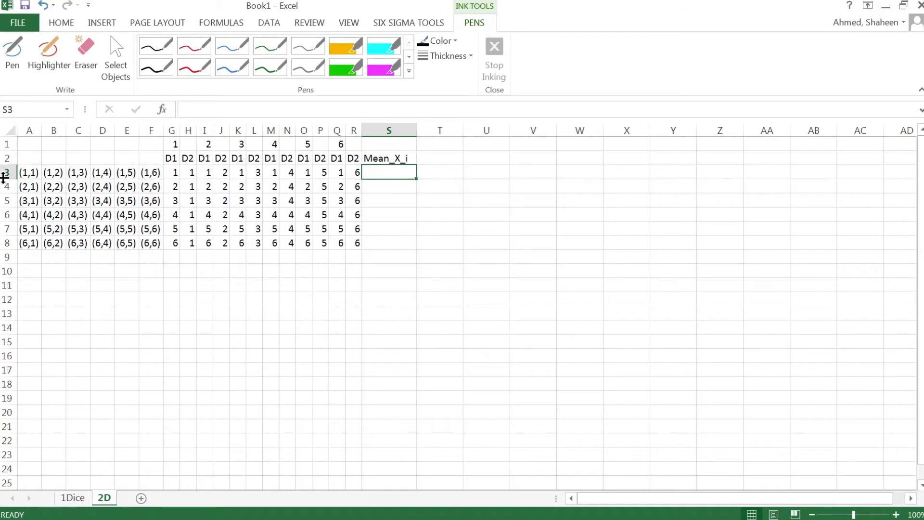
# Step: Calculate the mean of the first D1/D2 pair in S3 with =AVERAGE(G3:H3)
pyautogui.write('=')
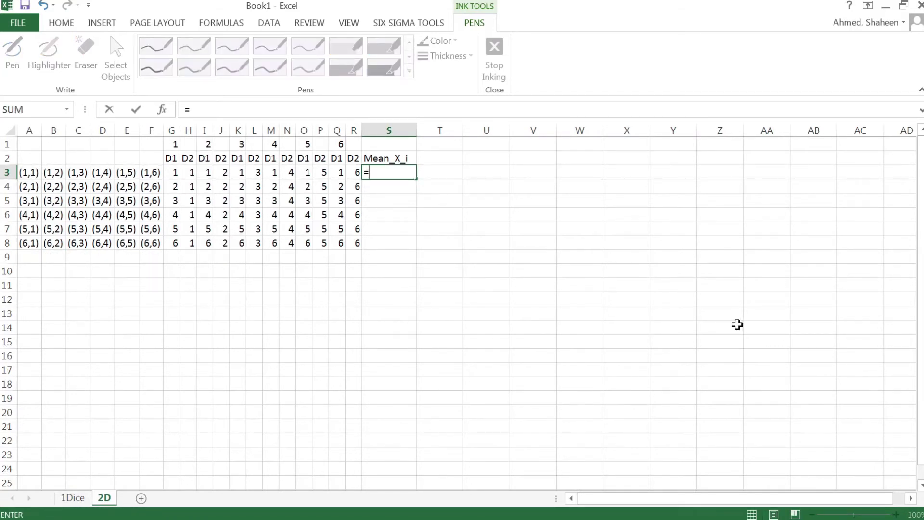
pyautogui.write('average(')
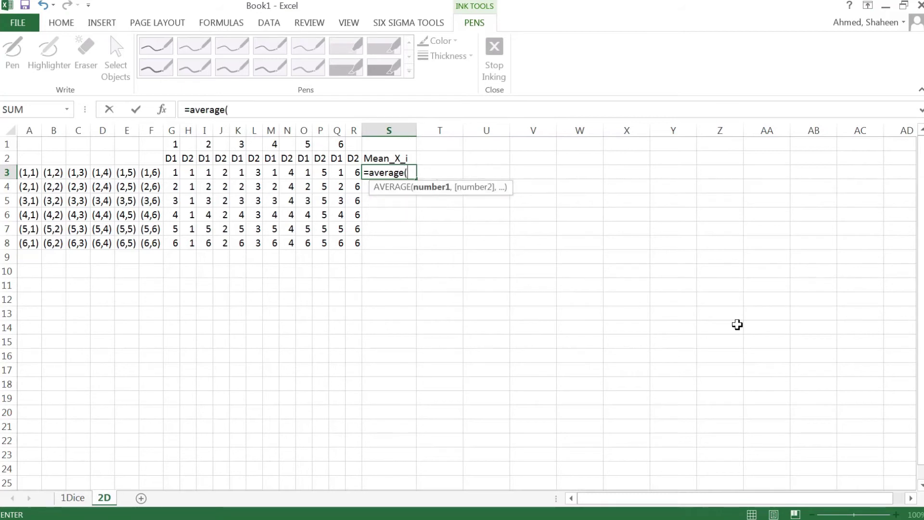
pyautogui.moveTo(170, 174); pyautogui.dragTo(188, 174)
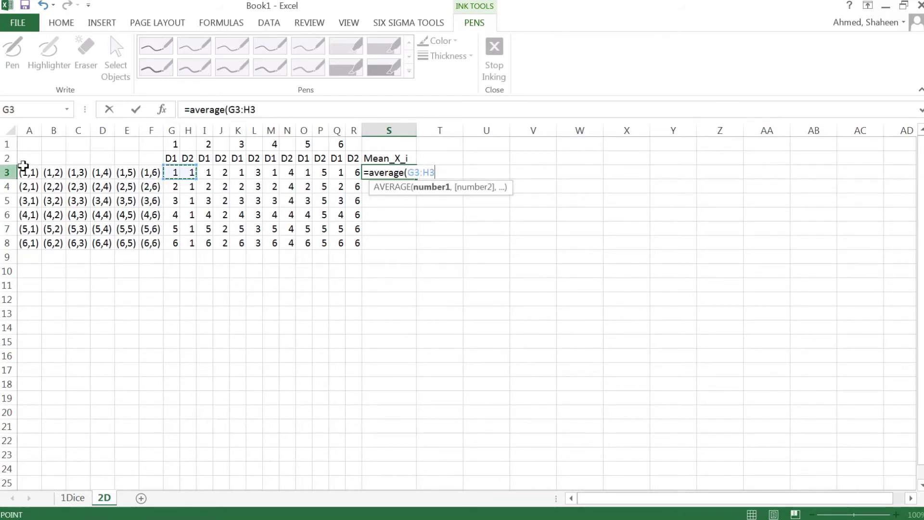
pyautogui.press('Return')
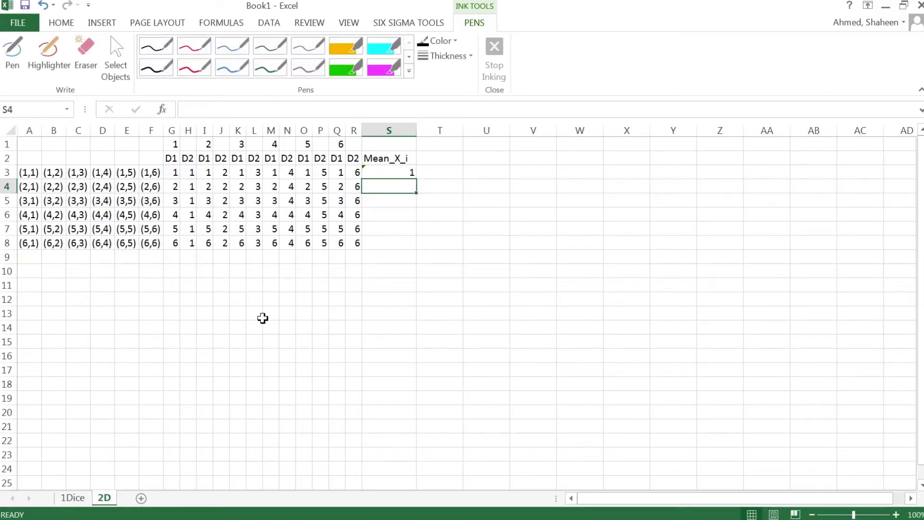
# Step: Fill the average formula in S3 across to X3
pyautogui.keyDown('ctrl'); pyautogui.scroll(2, 475, 286); pyautogui.keyUp('ctrl')
pyautogui.click(530, 188)
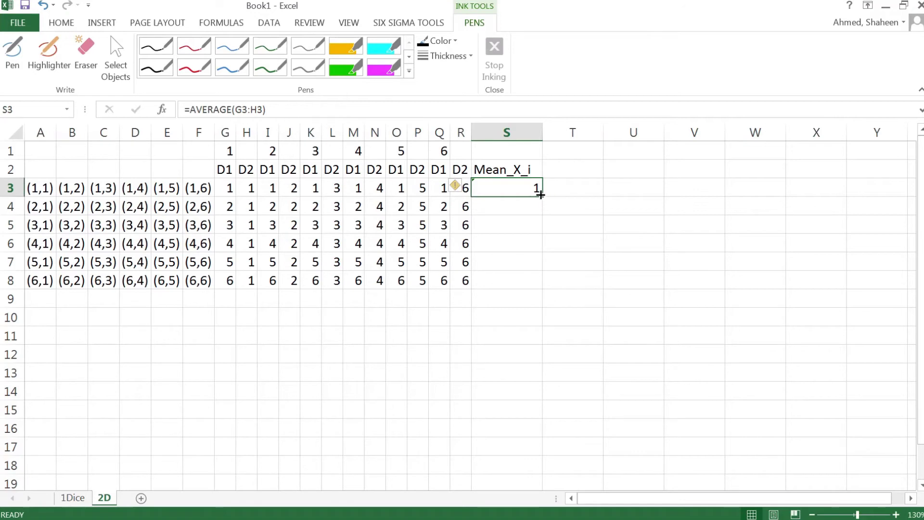
pyautogui.moveTo(542, 196); pyautogui.dragTo(831, 188)
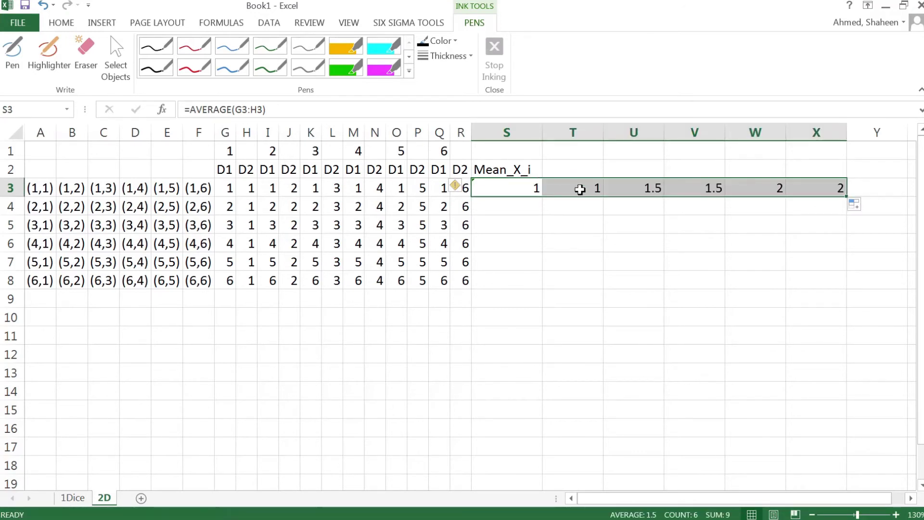
# Step: Change the average formulas to reference I3:J3 in T3 and K3:L3 in U3
pyautogui.doubleClick(583, 188)
pyautogui.moveTo(266, 190); pyautogui.dragTo(289, 191)
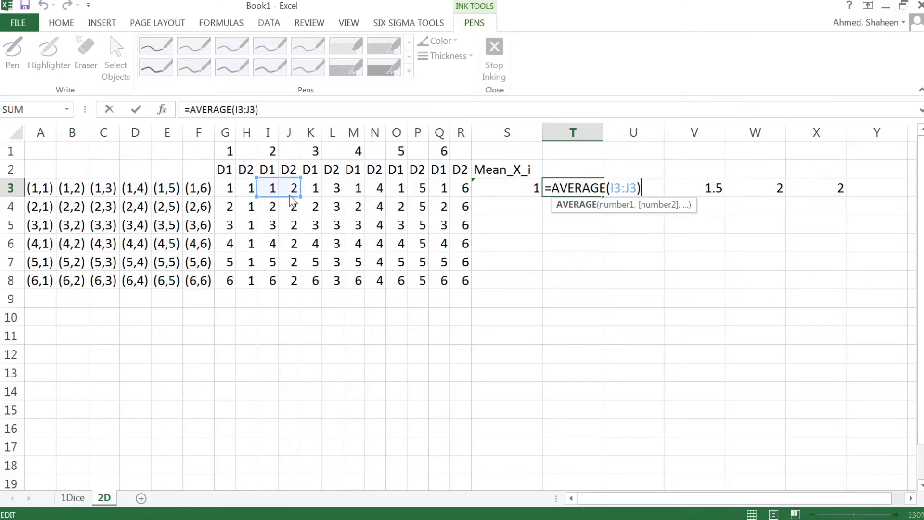
pyautogui.press('Return')
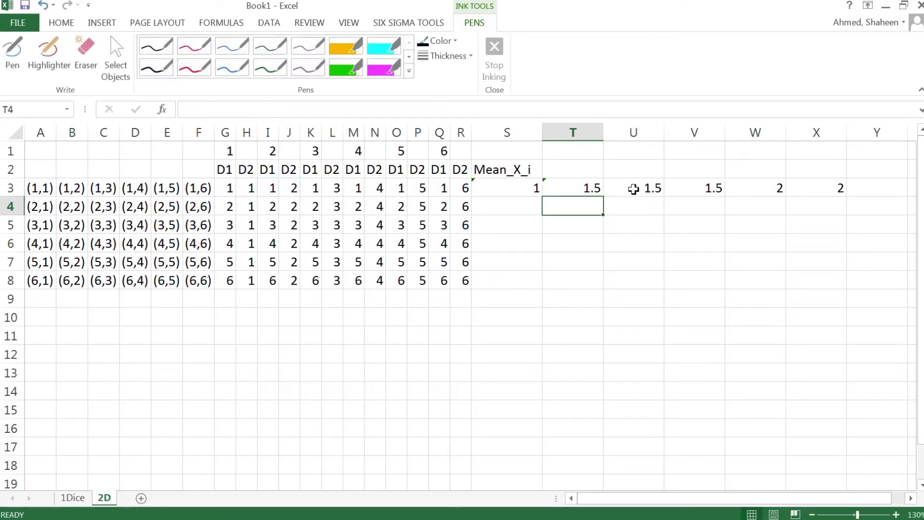
pyautogui.doubleClick(633, 188)
pyautogui.moveTo(287, 195); pyautogui.dragTo(336, 190)
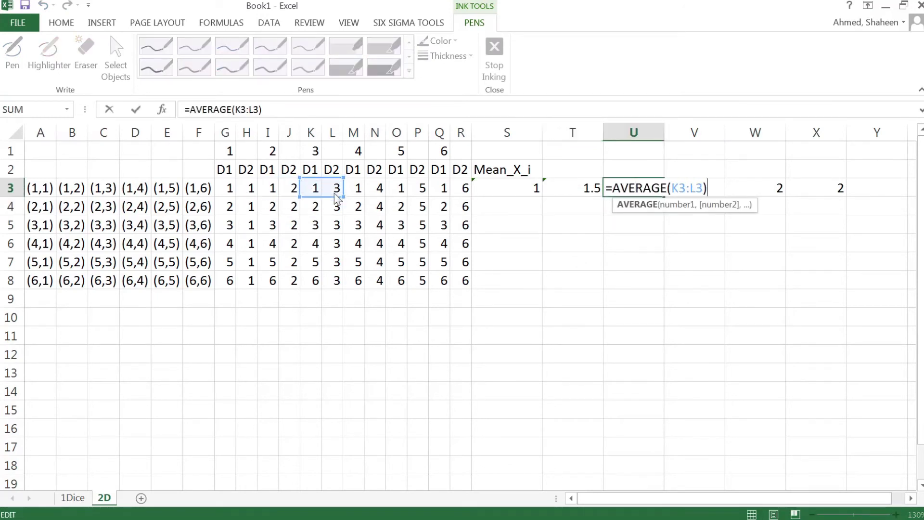
pyautogui.press('Return')
# Step: Change the average formulas to reference M3:N3 in V3 and O3:P3 in W3
pyautogui.doubleClick(715, 179)
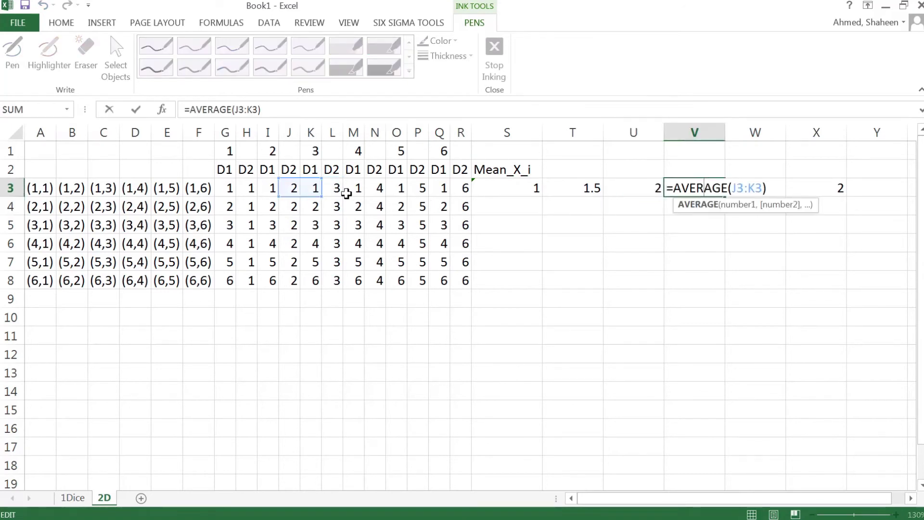
pyautogui.moveTo(314, 190); pyautogui.dragTo(369, 195)
pyautogui.press('Return')
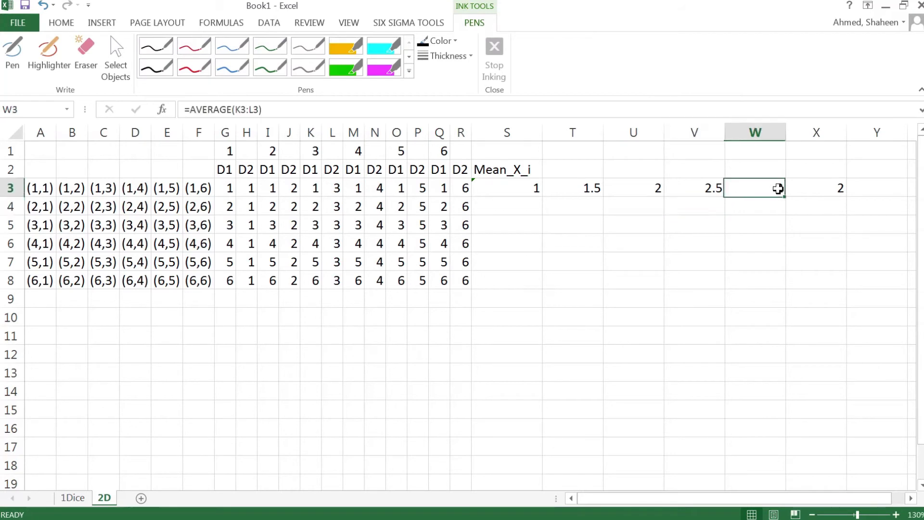
pyautogui.doubleClick(778, 189)
pyautogui.moveTo(336, 196); pyautogui.dragTo(409, 192)
pyautogui.press('Return')
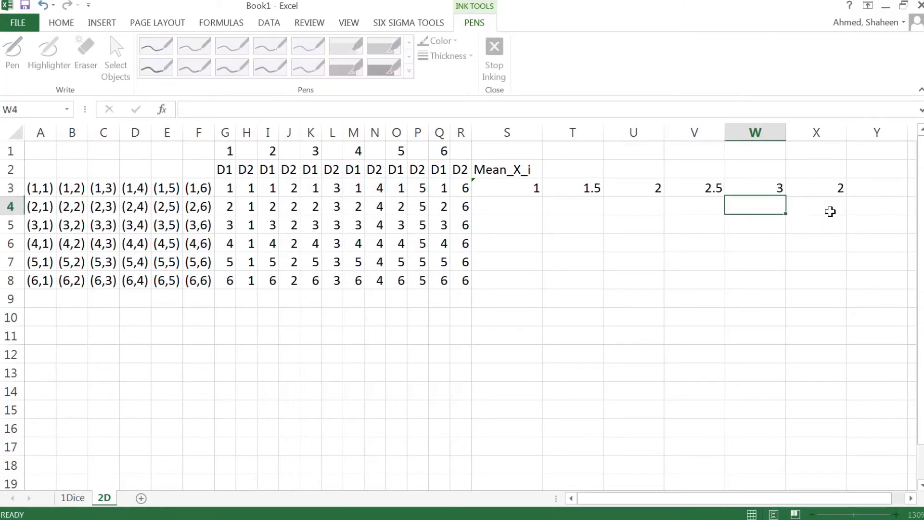
# Step: Point the average in X3 at Q3:R3 and fill the formulas in S3:X3 down to row 8
pyautogui.doubleClick(831, 188)
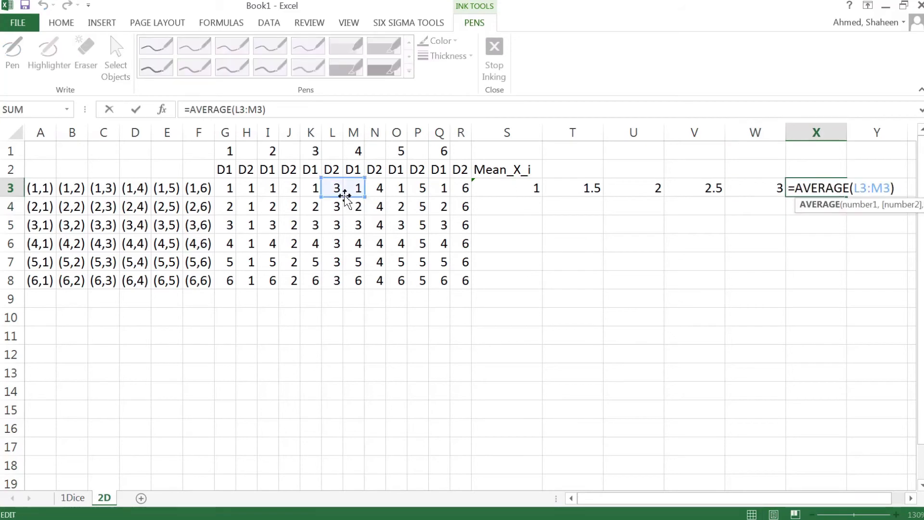
pyautogui.moveTo(345, 199); pyautogui.dragTo(820, 294)
pyautogui.press('Return')
# Step: Fit the widths of columns S to X to their contents
pyautogui.moveTo(511, 133); pyautogui.dragTo(821, 132)
pyautogui.doubleClick(847, 133)
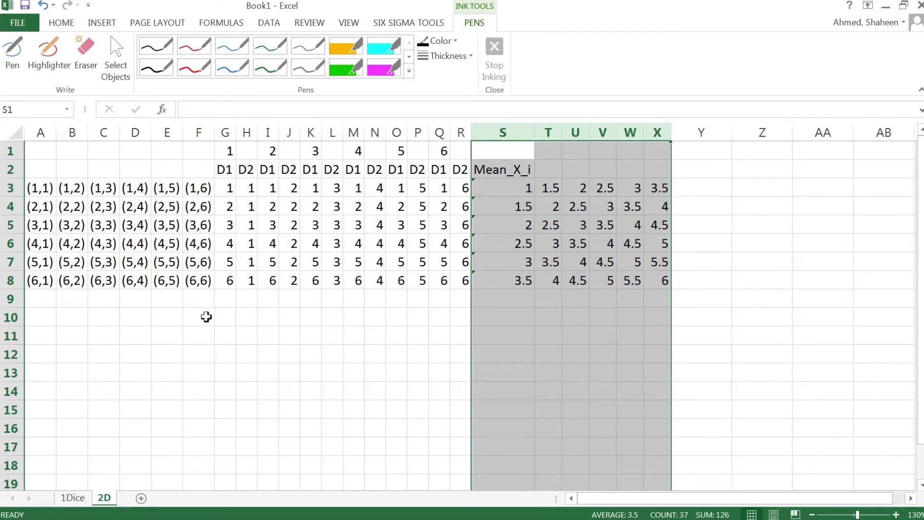
# Step: Head Y2 Mean_X, list the means from 1 to 6 in steps of 0.5 in Y3:Y13, and fit the column width
pyautogui.click(199, 282)
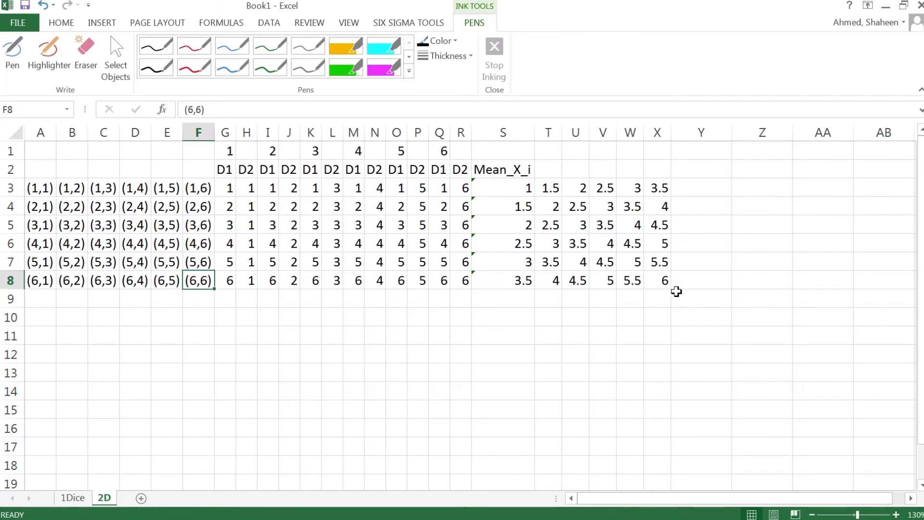
pyautogui.click(698, 168)
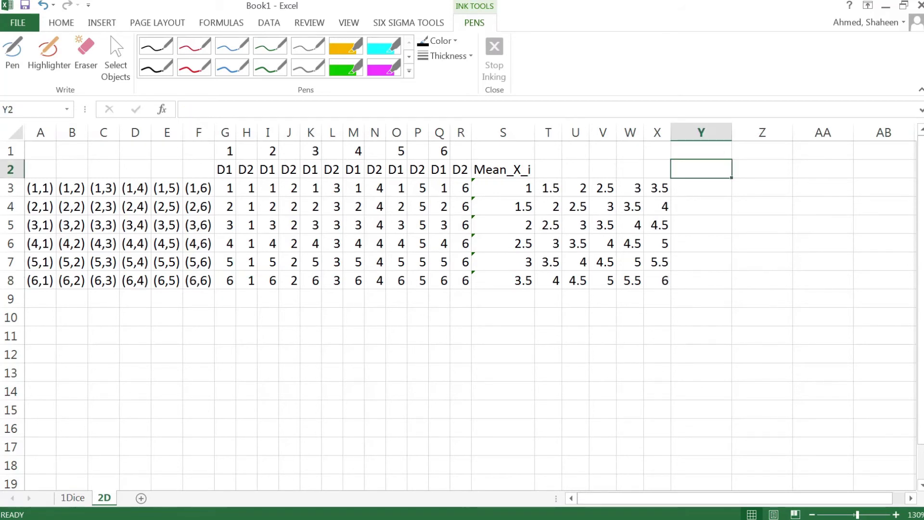
pyautogui.write('Ma')
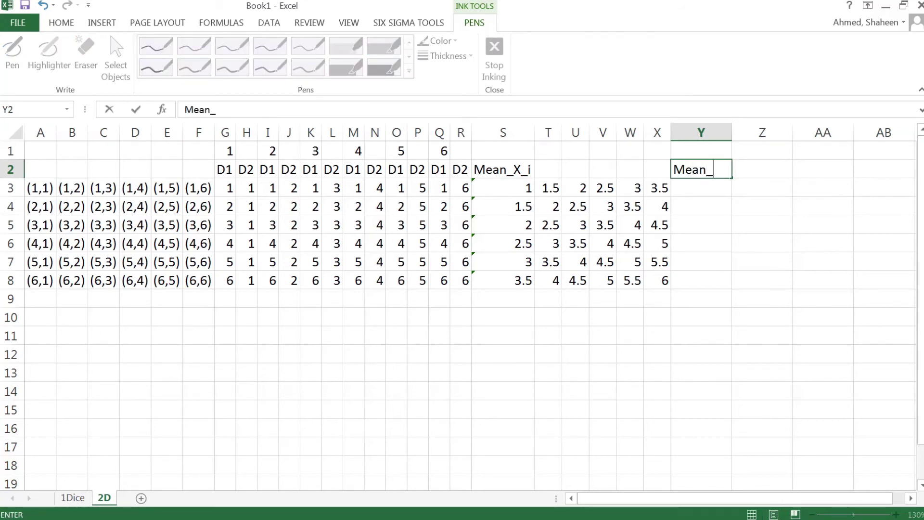
pyautogui.press('Return')
pyautogui.write('1')
pyautogui.press('Return')
pyautogui.write('1.5')
pyautogui.press('Return')
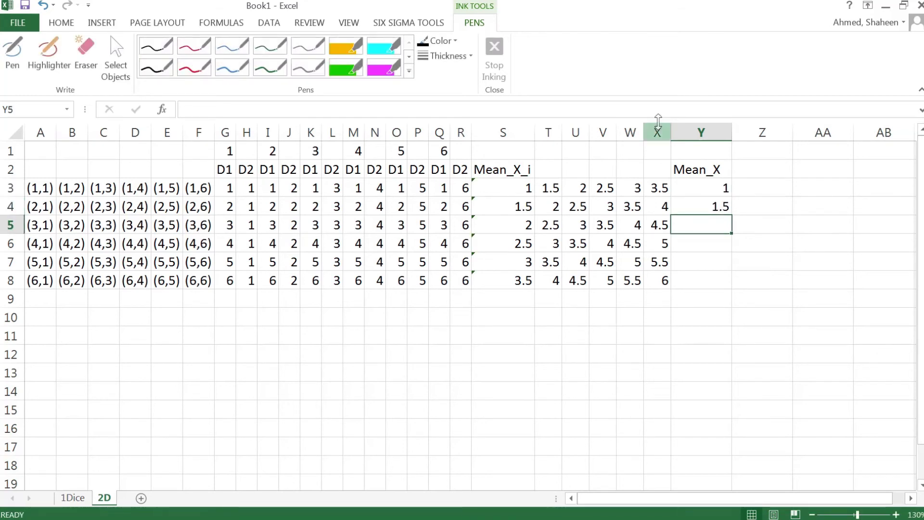
pyautogui.moveTo(722, 189); pyautogui.dragTo(723, 384)
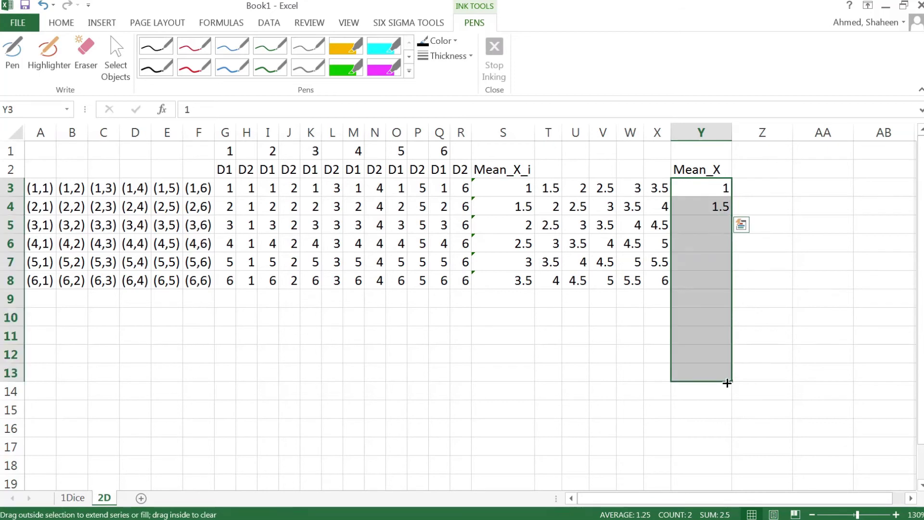
pyautogui.doubleClick(732, 132)
# Step: Enter the heading Frequency in Z2 beside the Mean_X heading
pyautogui.click(737, 173)
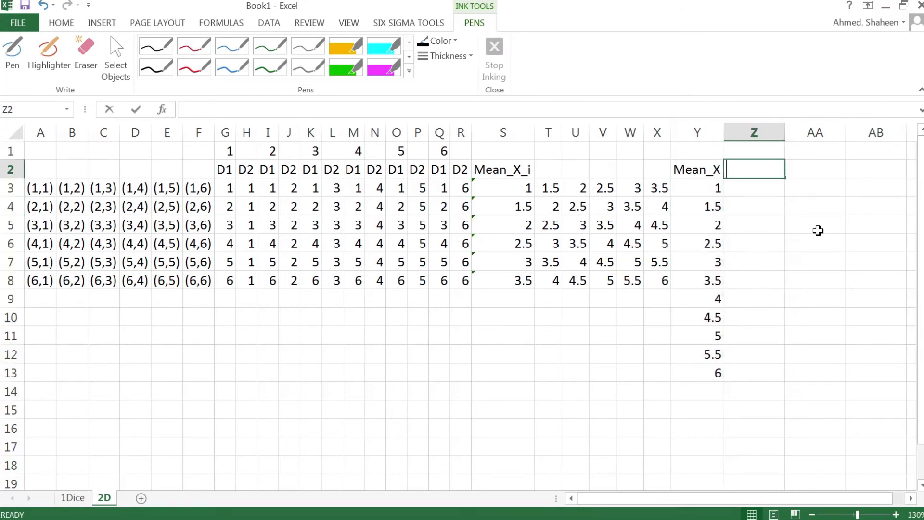
pyautogui.write('Frequ')
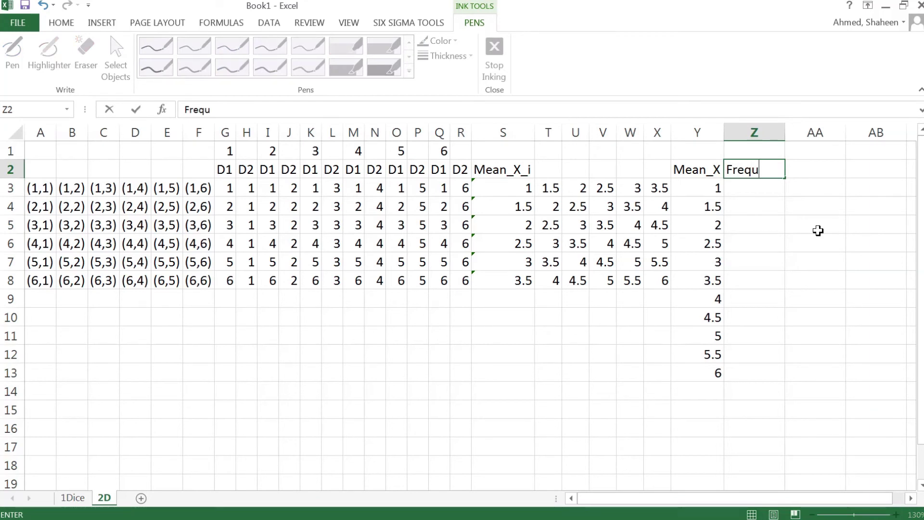
pyautogui.write('ency')
pyautogui.press('Return')
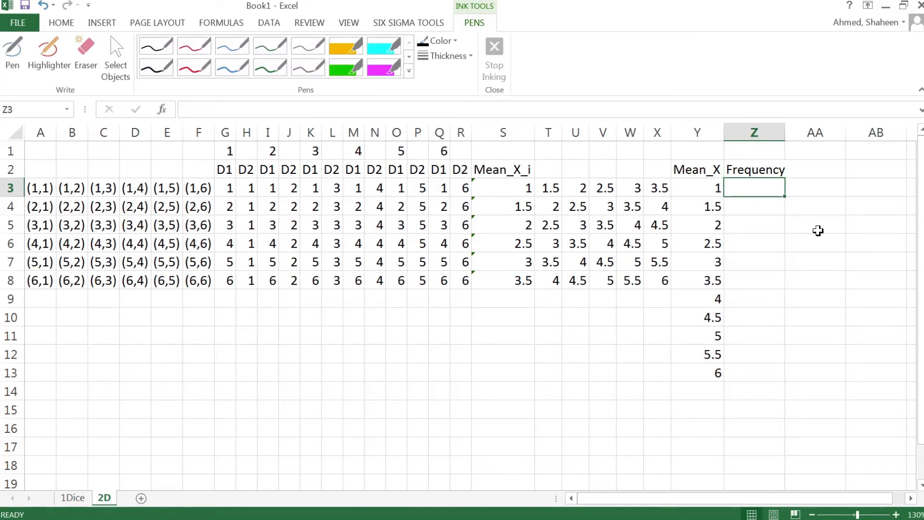
# Step: Enter a COUNTIF formula in Z3 over columns S:X with the criterion "="&Y3
pyautogui.write('=')
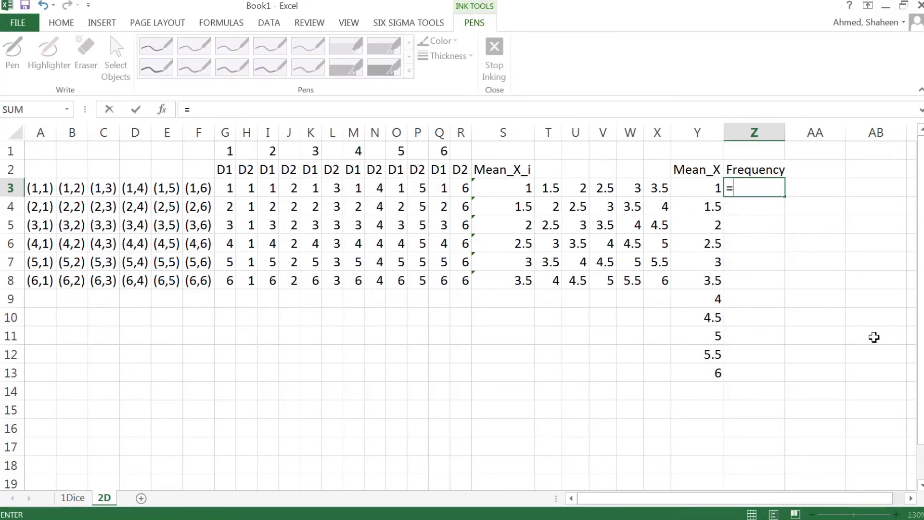
pyautogui.write('COU')
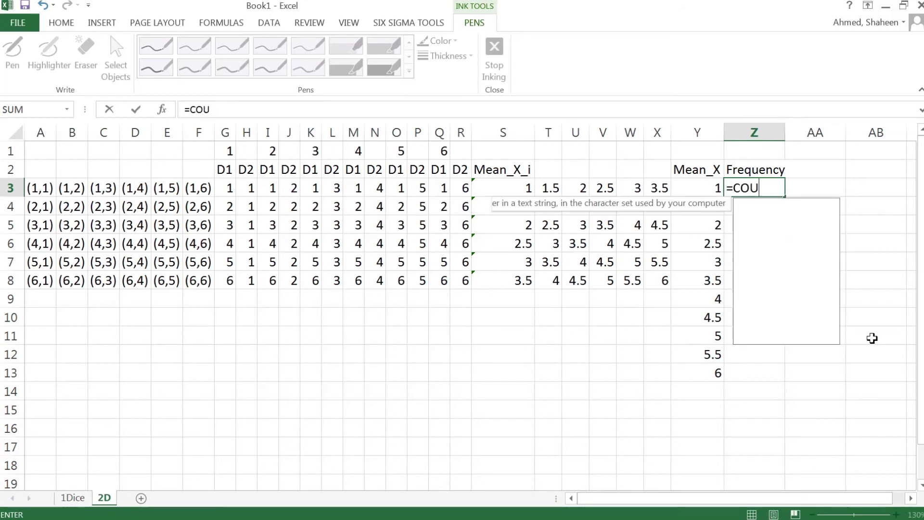
pyautogui.write('NTIF(')
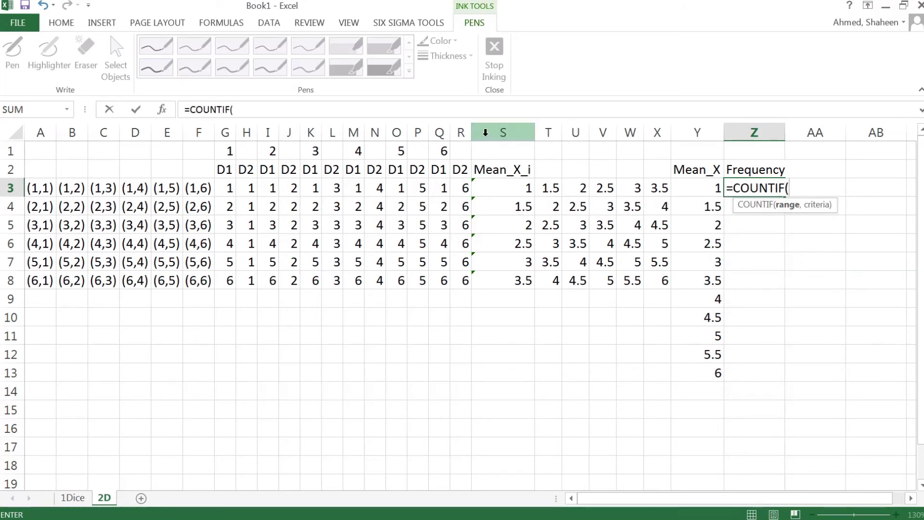
pyautogui.moveTo(487, 132); pyautogui.dragTo(658, 124)
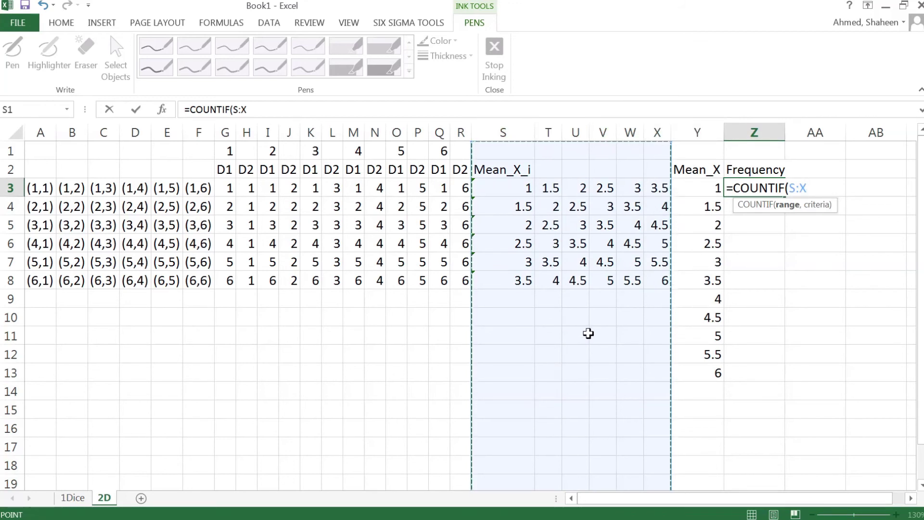
pyautogui.write(',M')
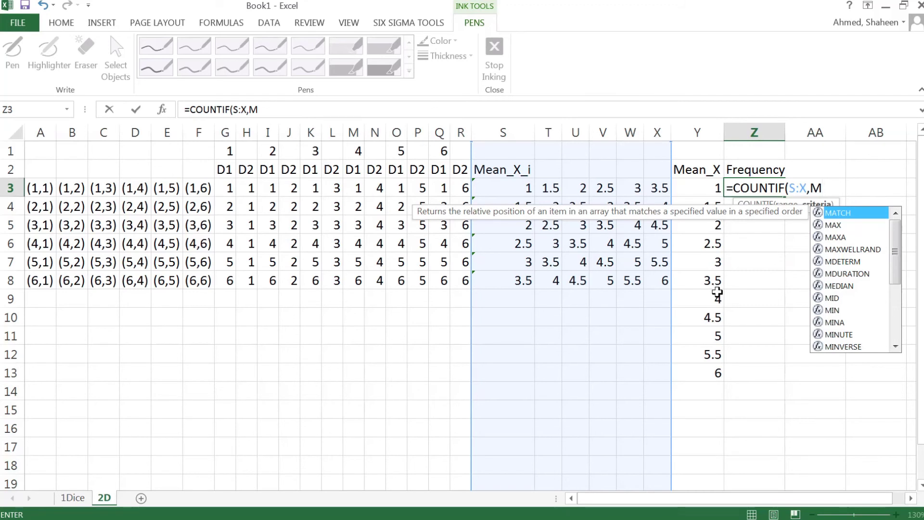
pyautogui.press('BackSpace')
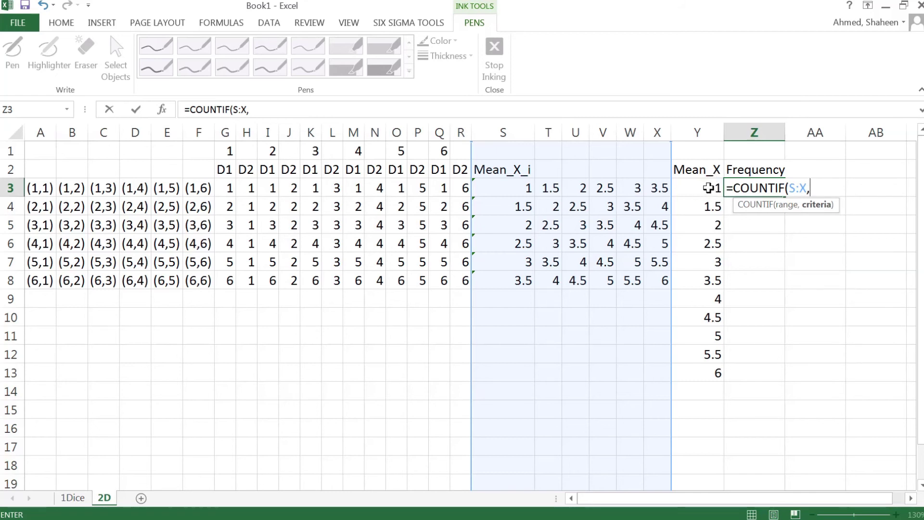
pyautogui.write('"="&')
pyautogui.click(709, 188)
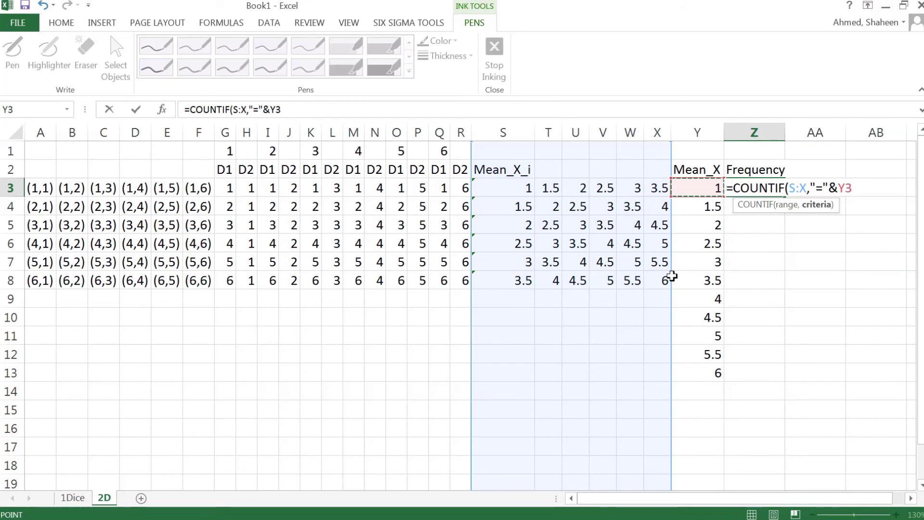
pyautogui.press('Return')
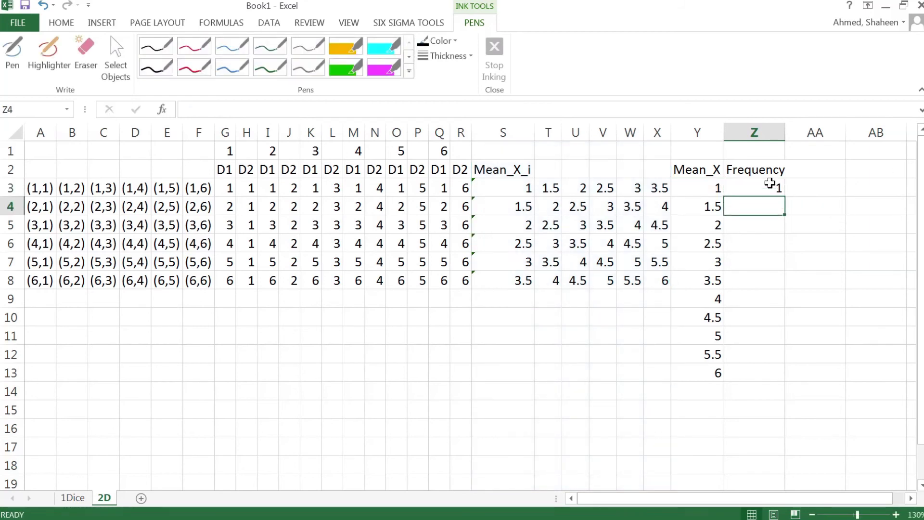
# Step: Fill the COUNTIF formula from Z3 down to Z13
pyautogui.doubleClick(771, 184)
pyautogui.press('Return')
pyautogui.click(758, 184)
pyautogui.moveTo(784, 197); pyautogui.dragTo(757, 375)
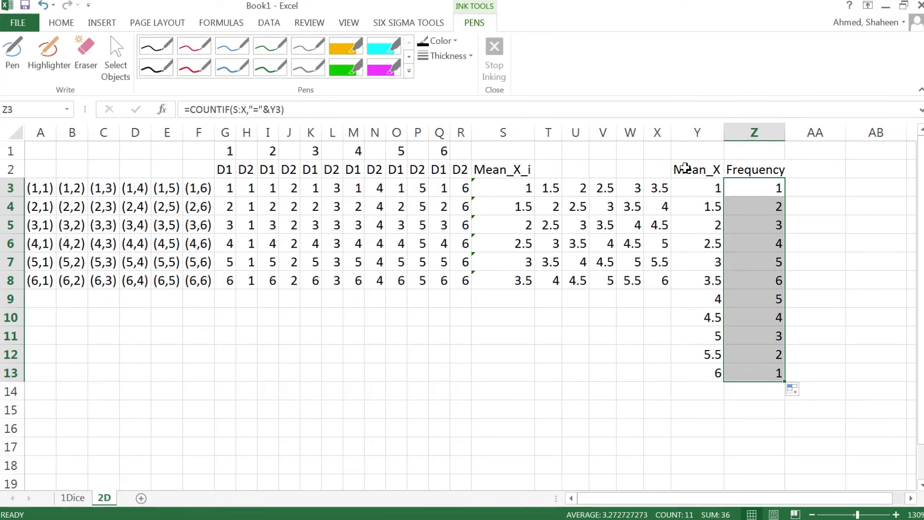
# Step: Insert a column before Mean_X and enter the heading ID in Y2
pyautogui.rightClick(698, 132)
pyautogui.click(733, 237)
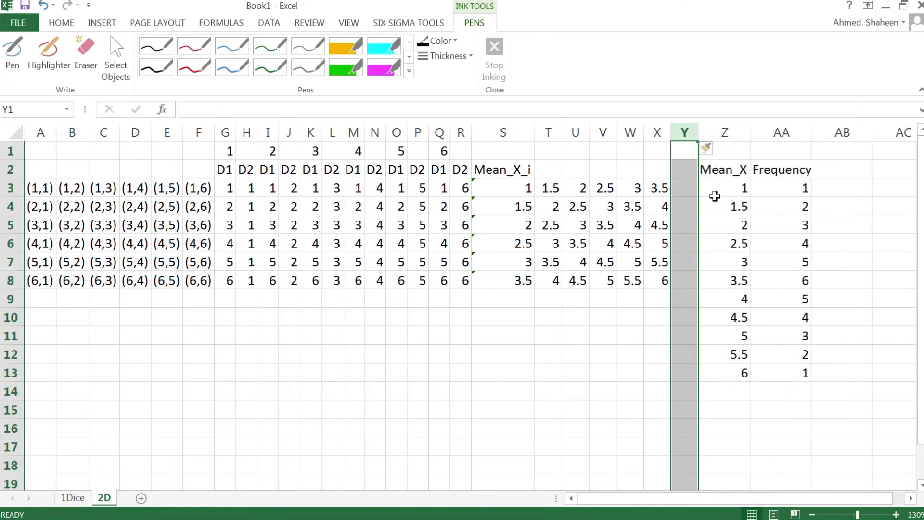
pyautogui.click(674, 174)
pyautogui.write('id')
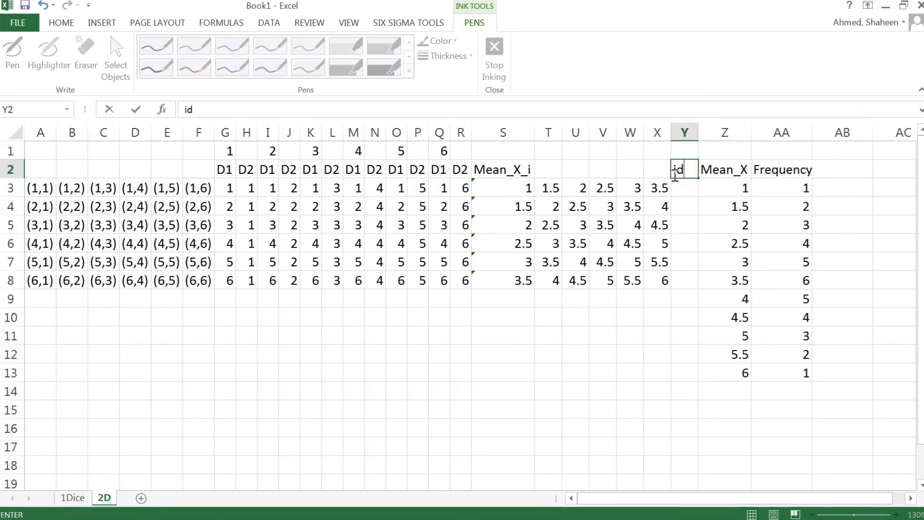
pyautogui.write('ID')
pyautogui.press('Return')
# Step: Number the ID column from 1 to 11 in Y3:Y13
pyautogui.write('1')
pyautogui.press('Return')
pyautogui.write('2')
pyautogui.press('Return')
pyautogui.write('3')
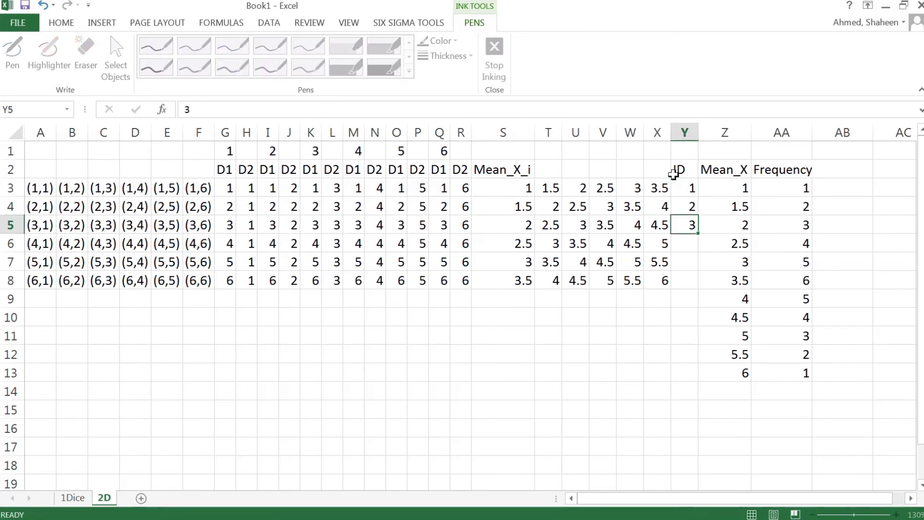
pyautogui.press('Return')
pyautogui.moveTo(684, 188); pyautogui.dragTo(703, 380)
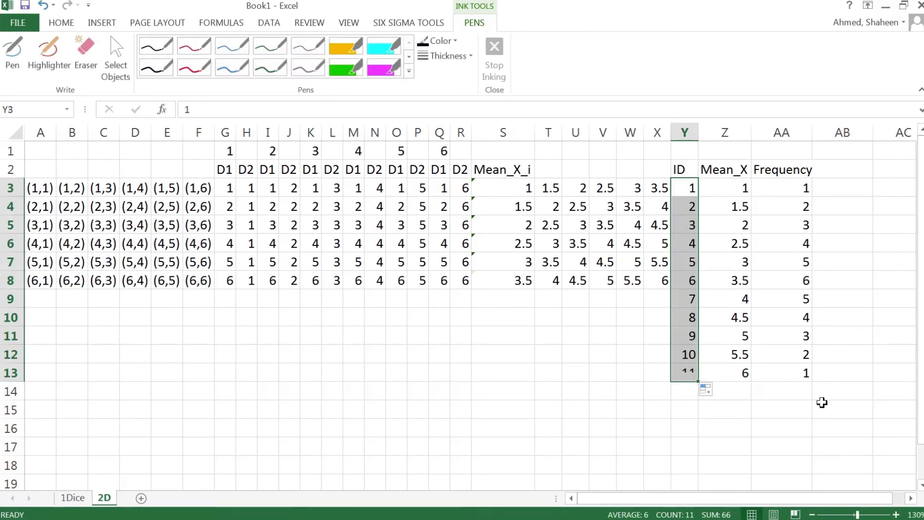
pyautogui.click(827, 390)
# Step: Insert a scatter chart with smooth lines and markers from Z2:AA13 and move it clear of the Mean_X and Frequency columns
pyautogui.moveTo(739, 173); pyautogui.dragTo(792, 378)
pyautogui.click(102, 23)
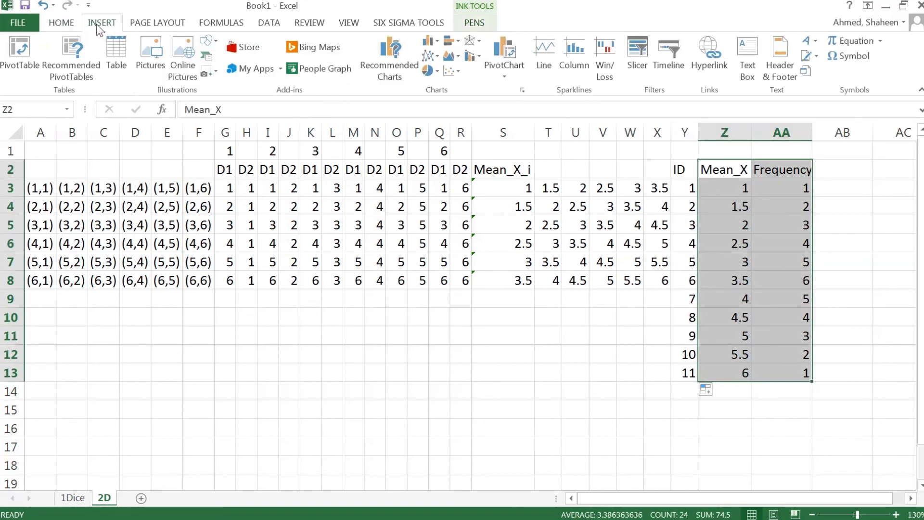
pyautogui.click(458, 77)
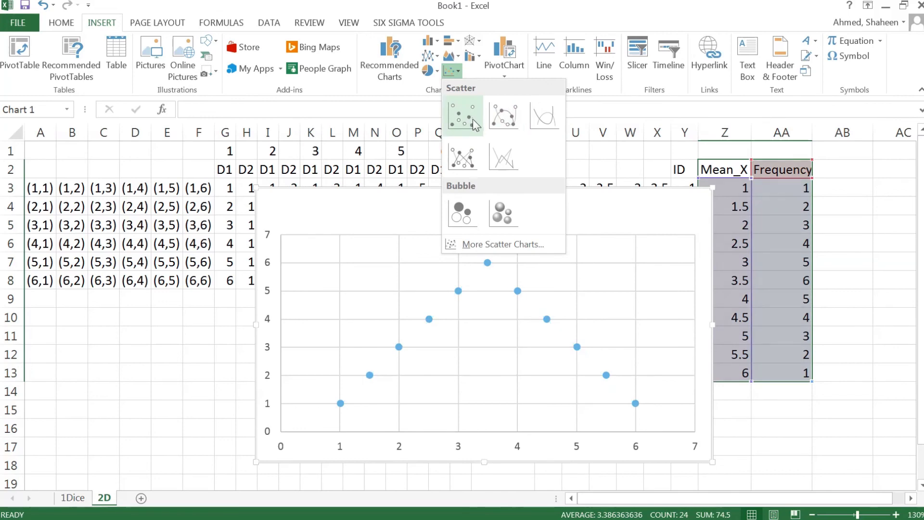
pyautogui.click(503, 119)
pyautogui.moveTo(454, 192)
pyautogui.mouseDown()
pyautogui.moveTo(334, 252)
pyautogui.moveTo(340, 174)
pyautogui.mouseUp()
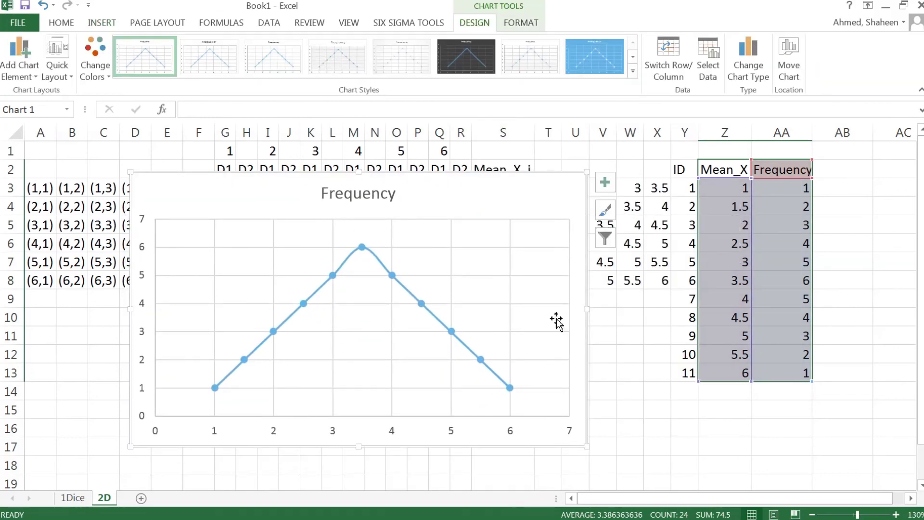
# Step: Add axis titles to the chart and name the vertical axis Frequency
pyautogui.click(609, 180)
pyautogui.click(636, 217)
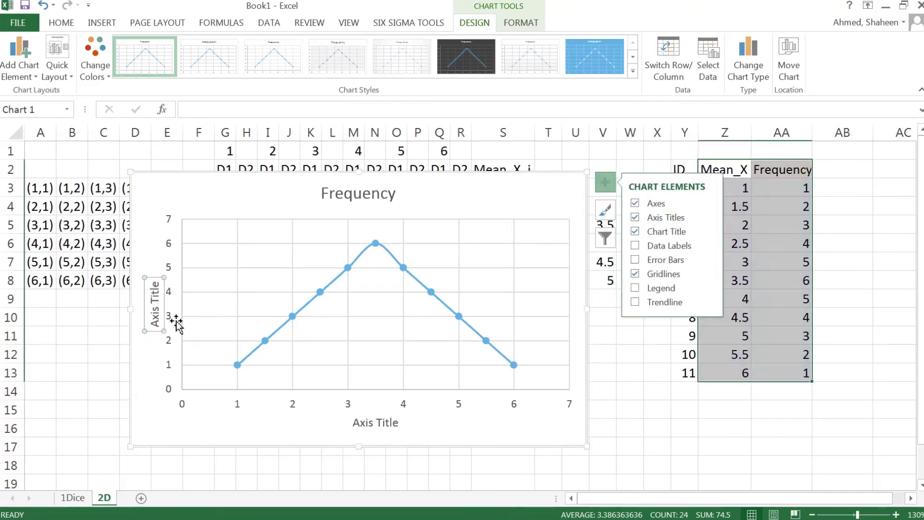
pyautogui.click(157, 308)
pyautogui.moveTo(155, 281); pyautogui.dragTo(157, 312)
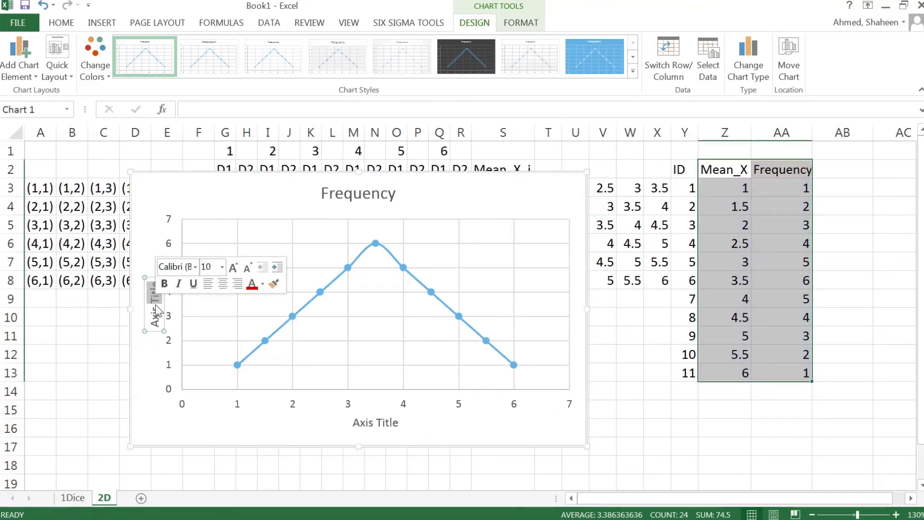
pyautogui.press('BackSpace')
pyautogui.press('BackSpace')
pyautogui.press('BackSpace')
pyautogui.press('BackSpace')
pyautogui.press('BackSpace')
pyautogui.press('BackSpace')
pyautogui.write('F')
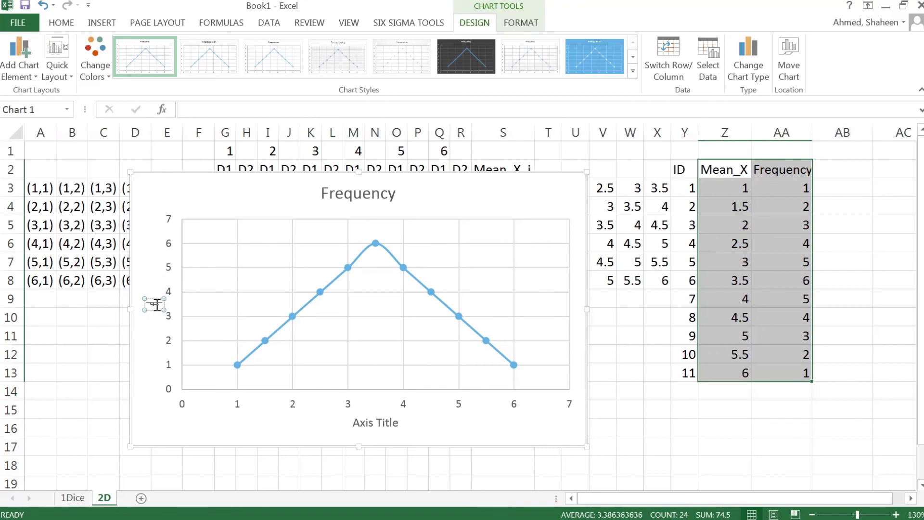
pyautogui.write('requency')
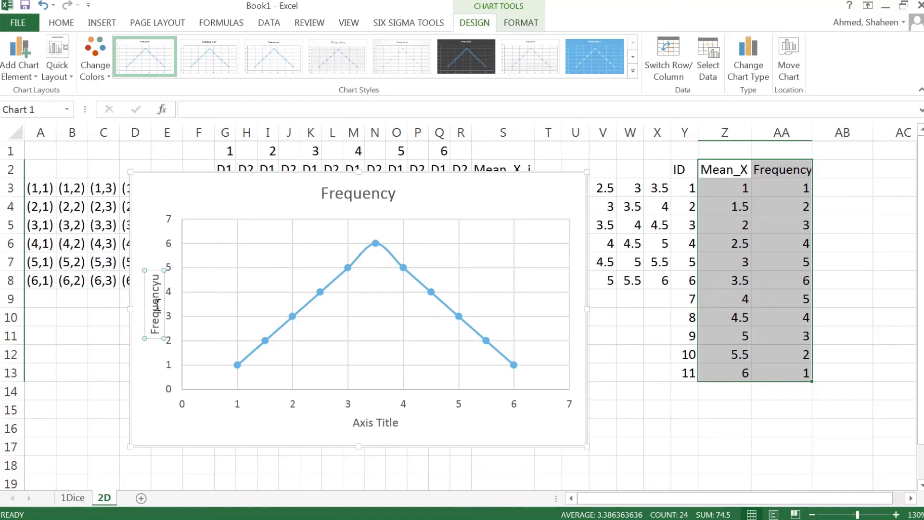
# Step: Name the chart's horizontal axis Mean of X and move the chart over so that it spans columns C to S
pyautogui.tripleClick(379, 424)
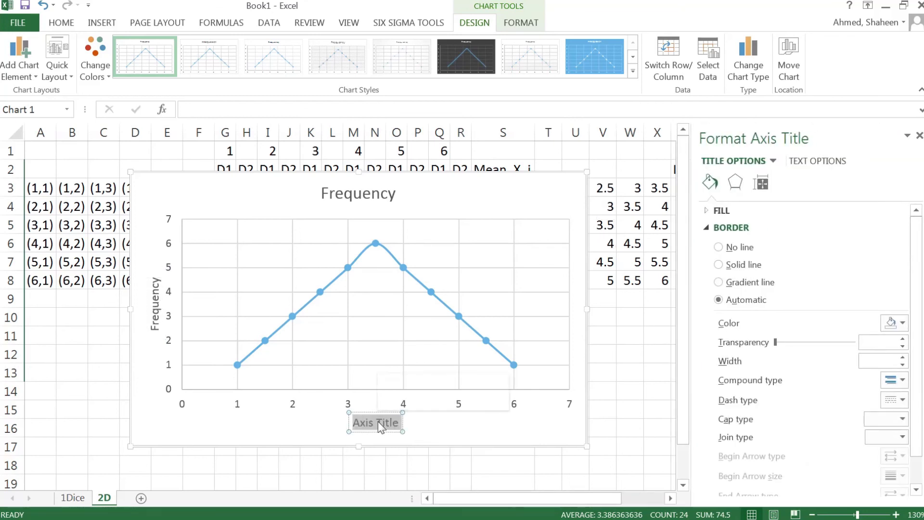
pyautogui.press('Delete')
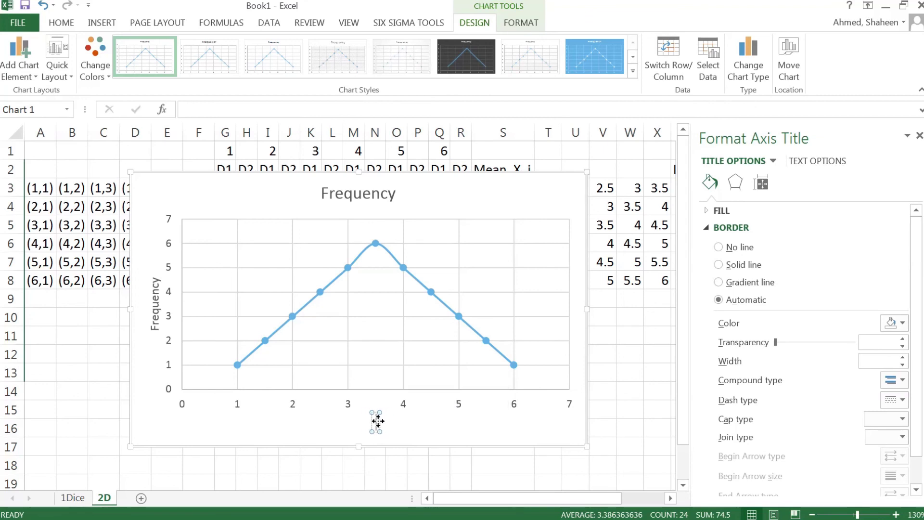
pyautogui.write('M')
pyautogui.write('ean of X')
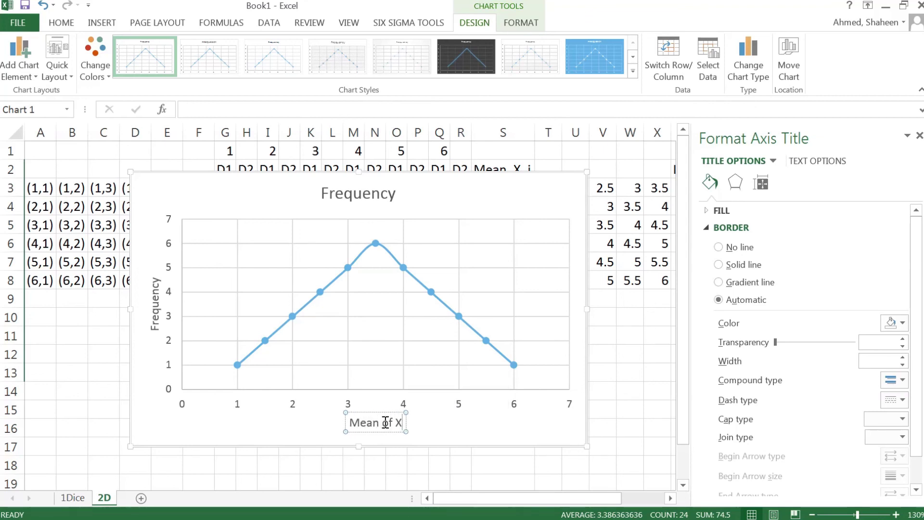
pyautogui.moveTo(502, 177); pyautogui.dragTo(453, 172)
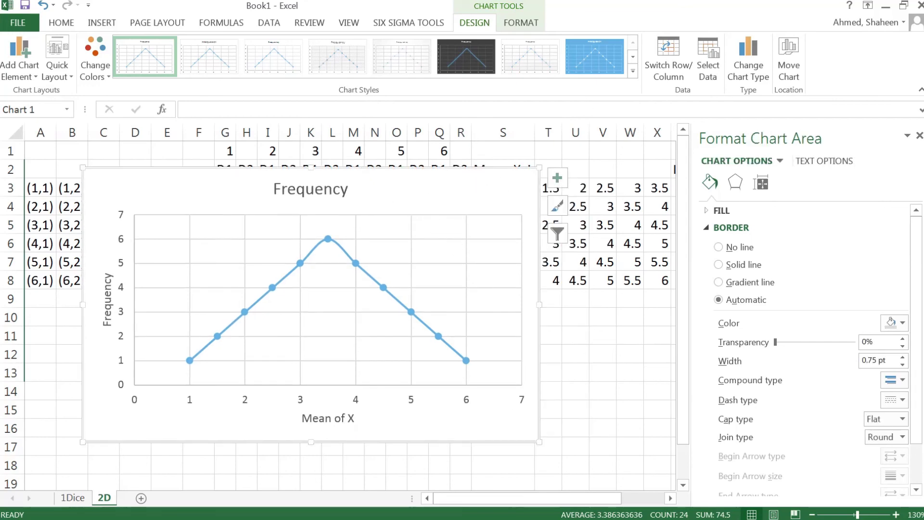
# Step: Look at the single-die probability chart on the 1Dice sheet, then return to the 2D sheet for comparison
pyautogui.click(73, 498)
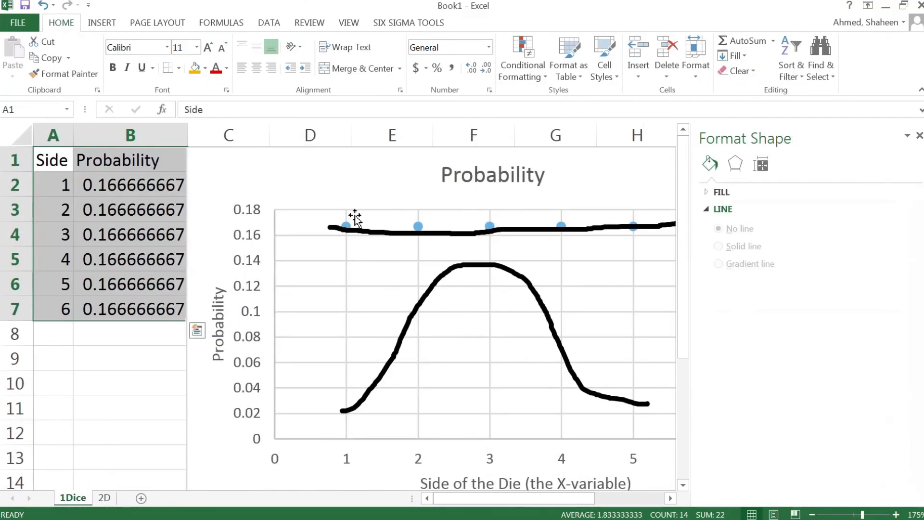
pyautogui.click(104, 498)
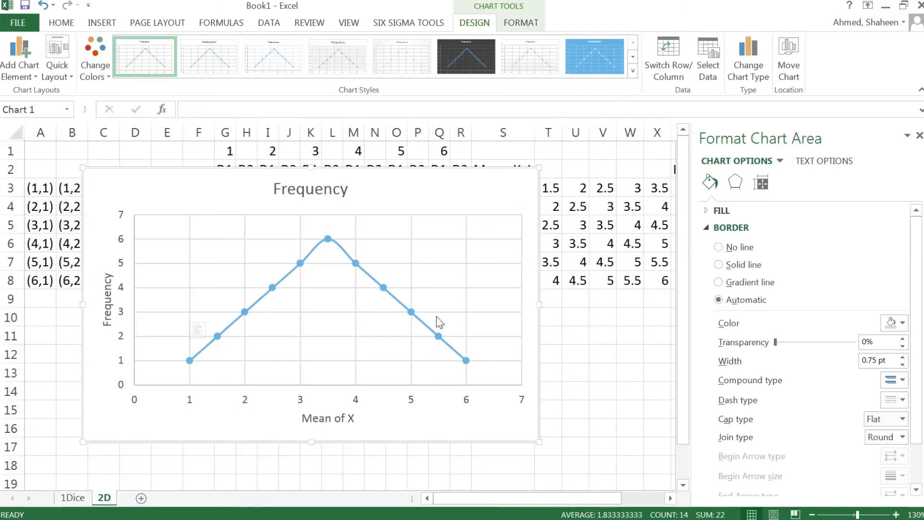